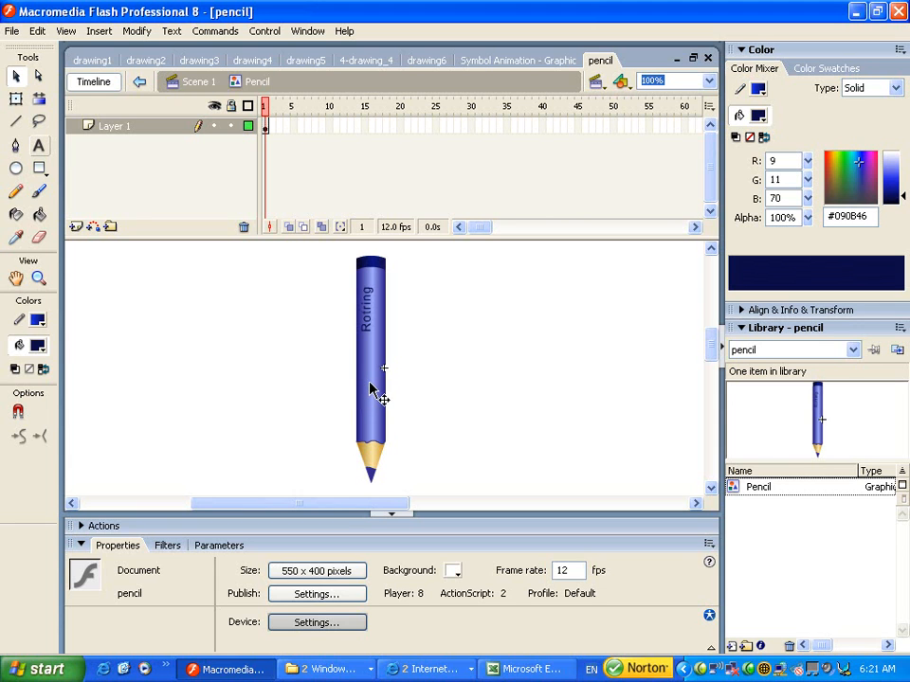
- Open the New Document dialog with Ctrl+N from the pencil file
key(ctrl+n)
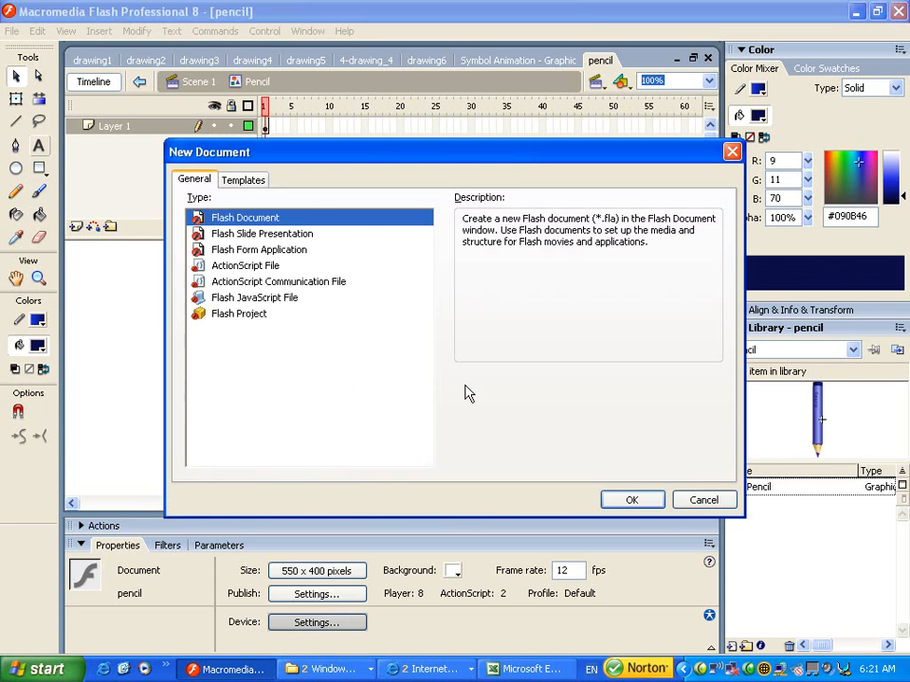
- Create a new Flash document and draw a tall, narrow dark navy rectangle for the pencil body
click(632, 502)
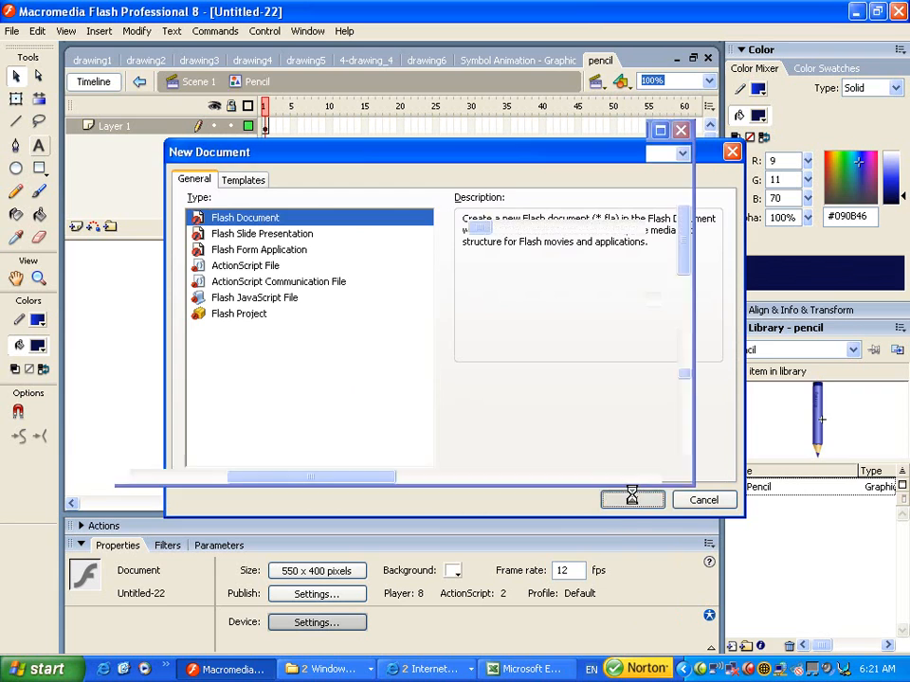
key(ctrl+2)
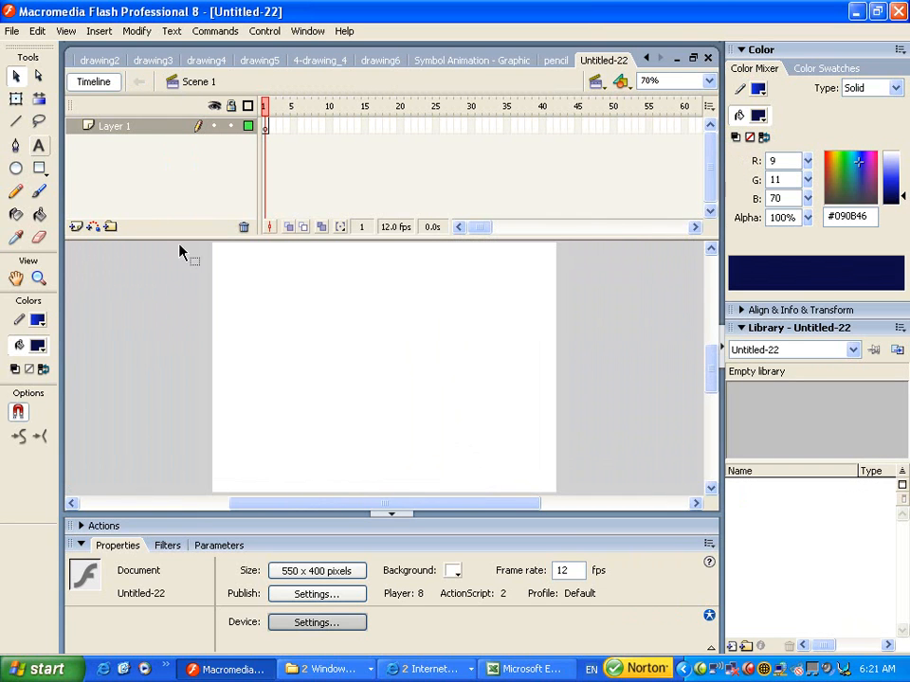
click(39, 169)
drag(340, 283, 370, 449)
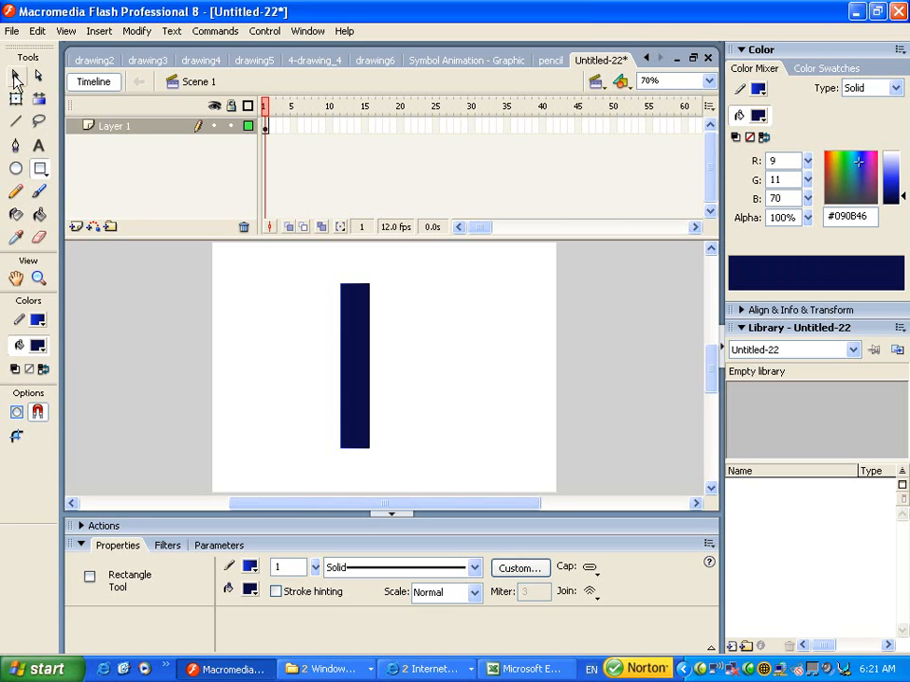
- Select the rectangle's fill and change its fill type to a linear gradient
click(15, 76)
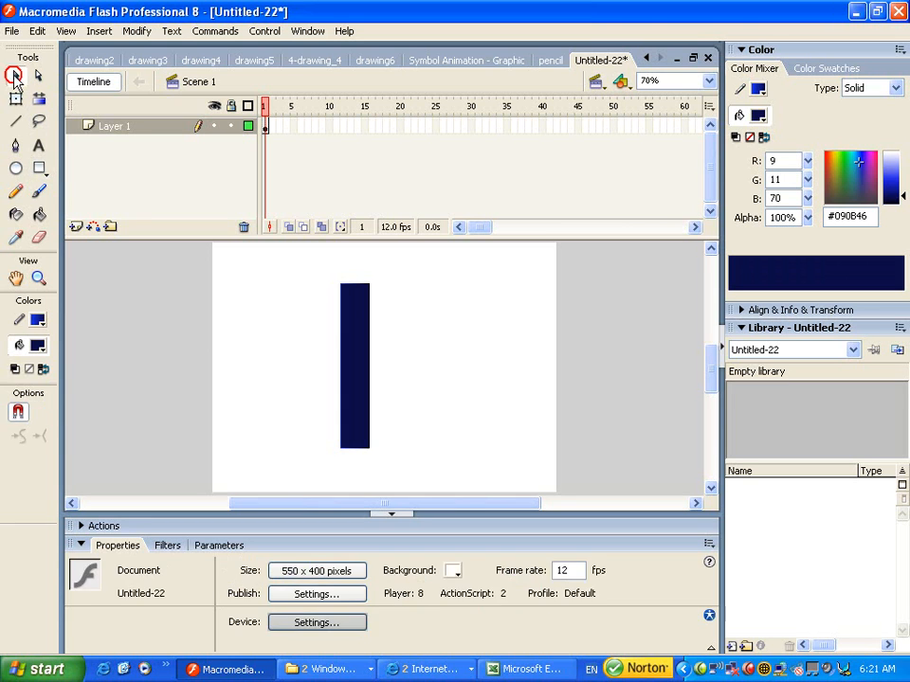
click(356, 330)
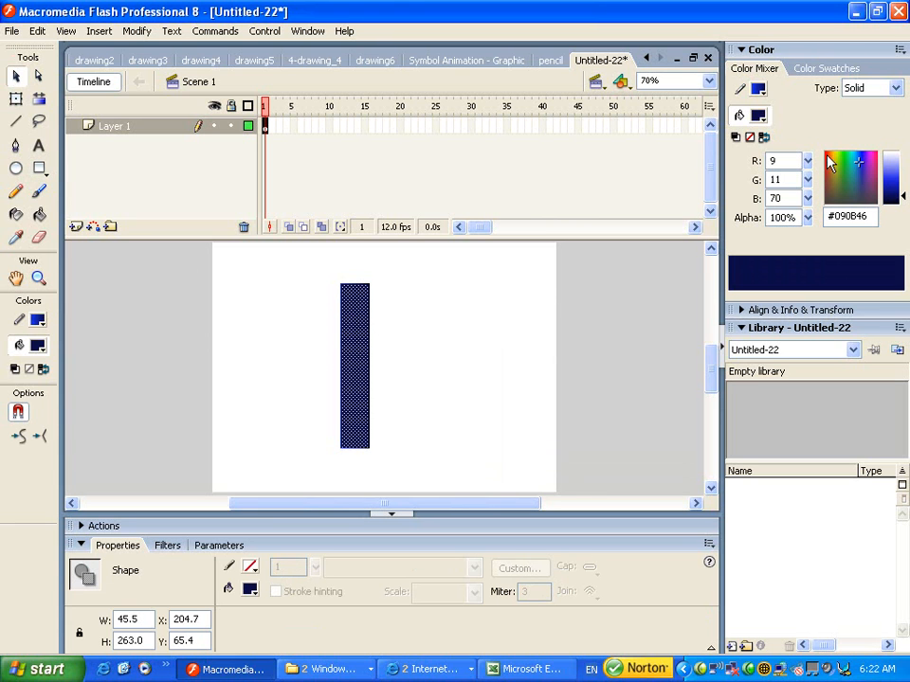
click(893, 88)
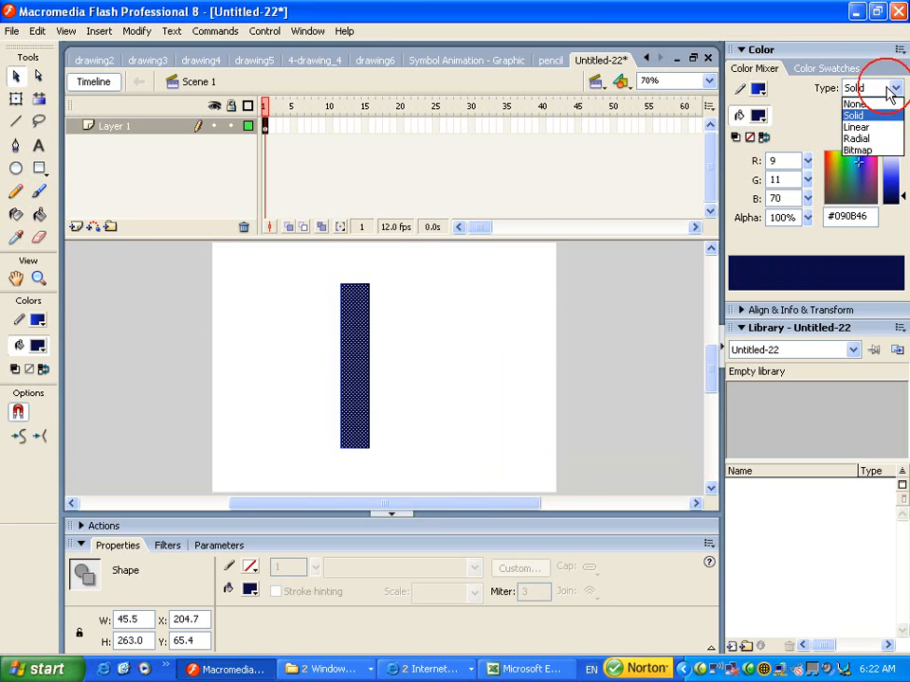
click(866, 127)
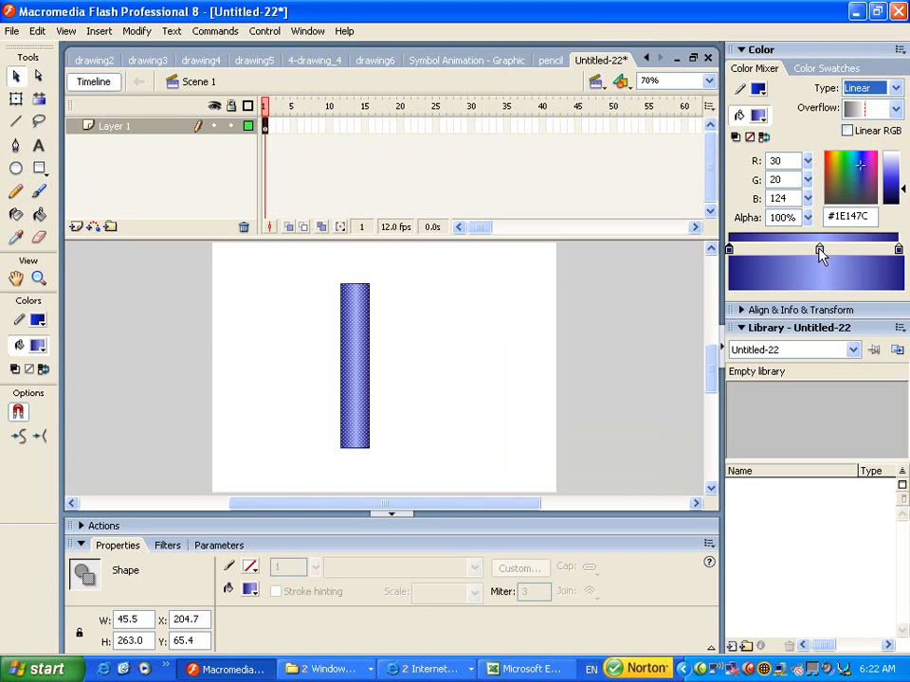
- Colour the gradient dark green at both ends and light green #ACECB9 in the middle
click(820, 251)
click(730, 250)
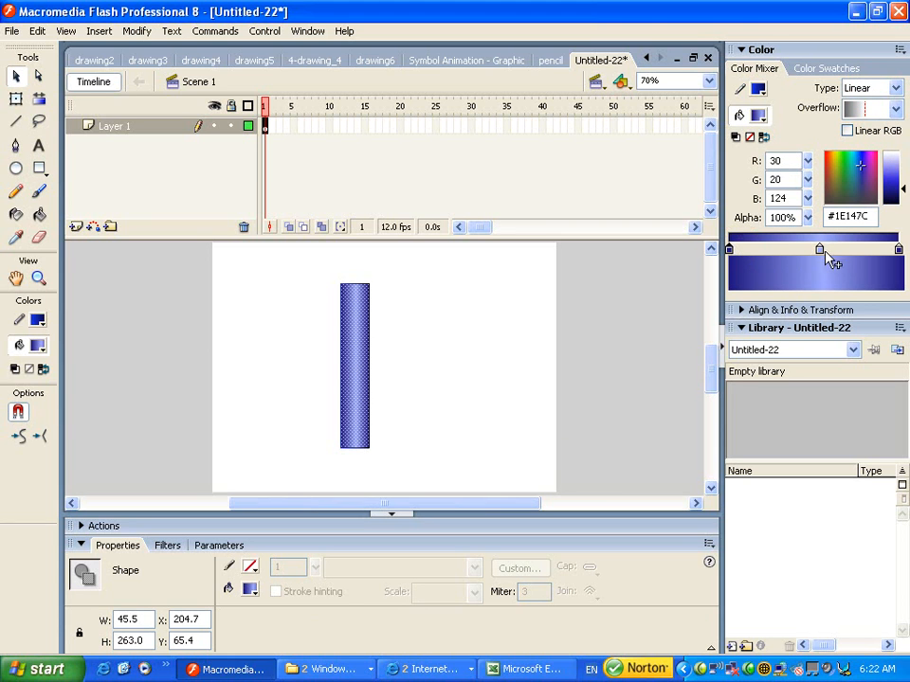
click(898, 250)
drag(839, 168, 841, 167)
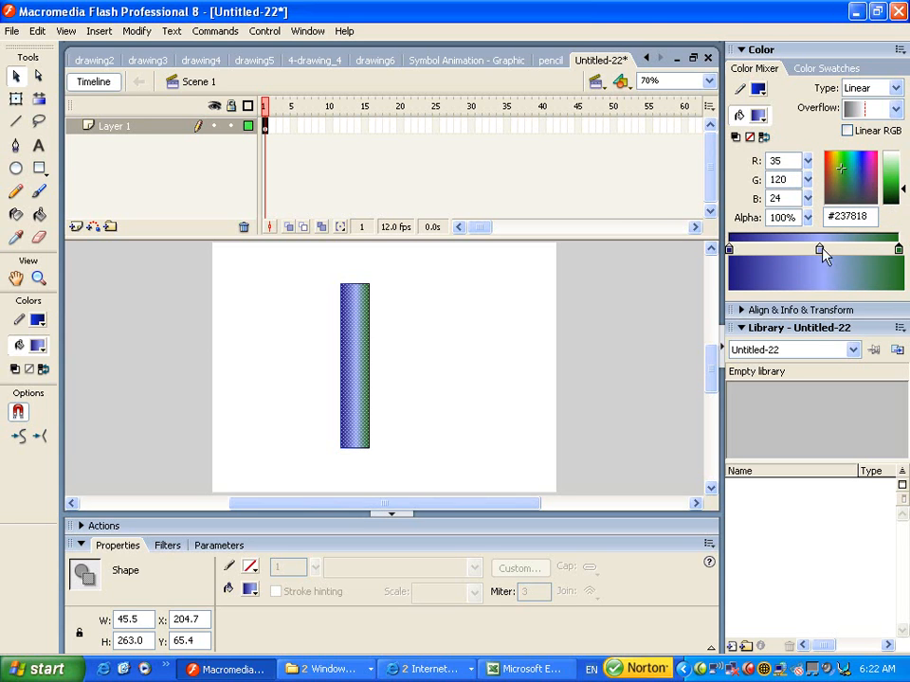
click(728, 249)
click(859, 166)
click(819, 250)
drag(860, 166, 842, 170)
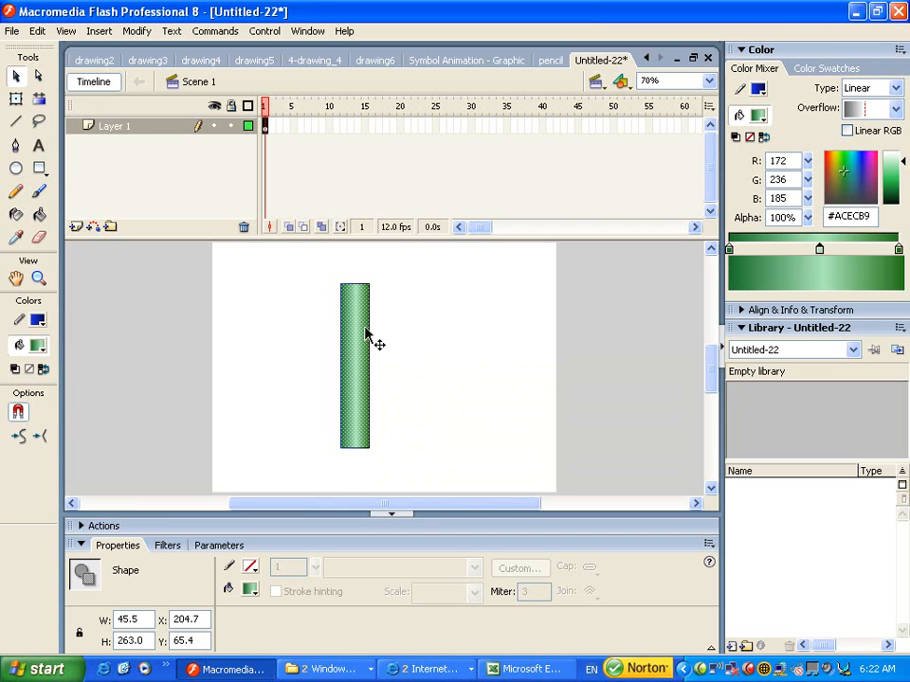
click(392, 299)
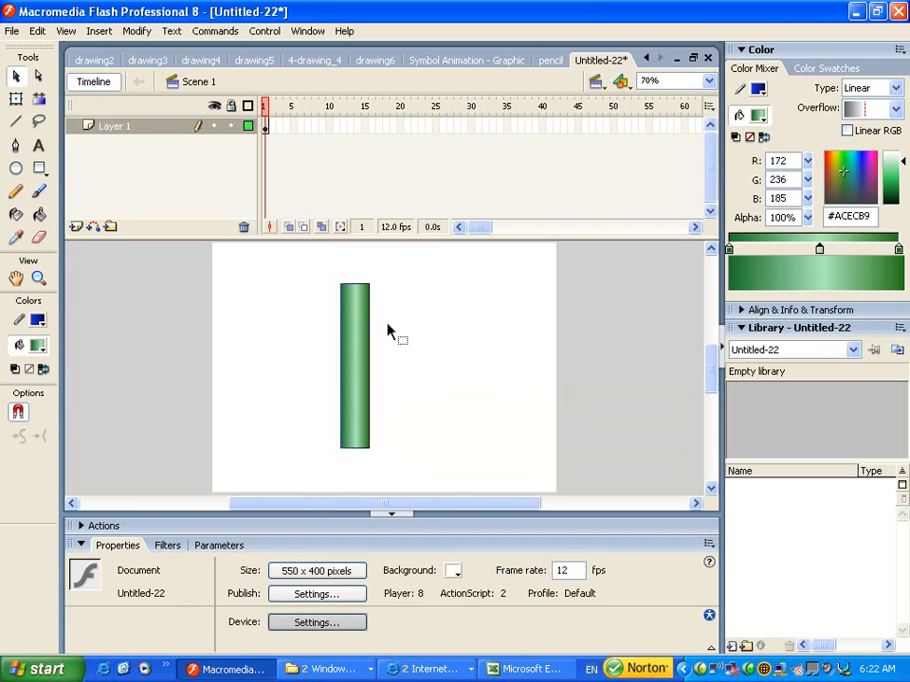
double_click(371, 422)
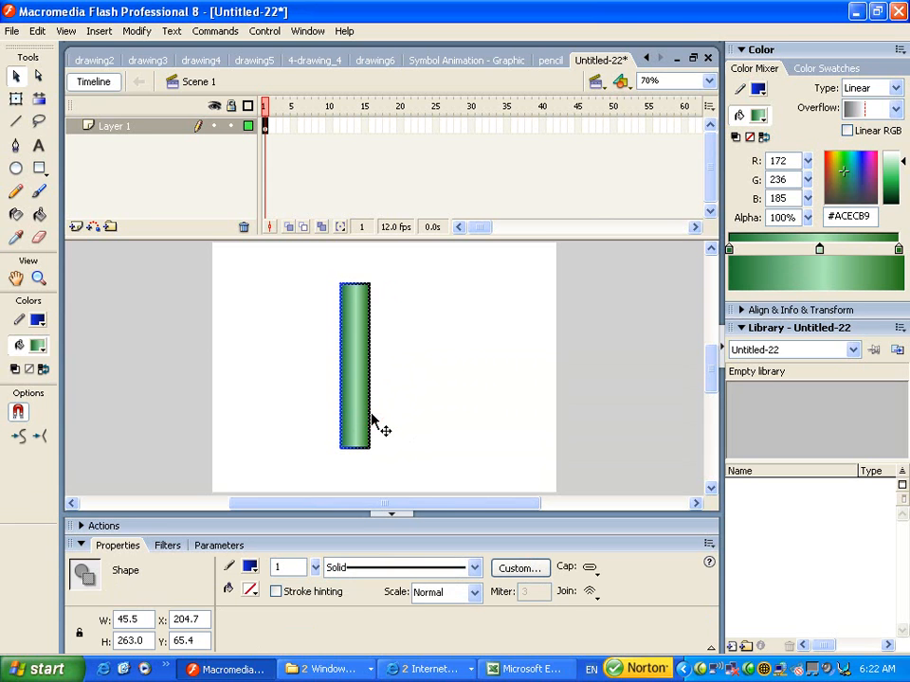
click(398, 400)
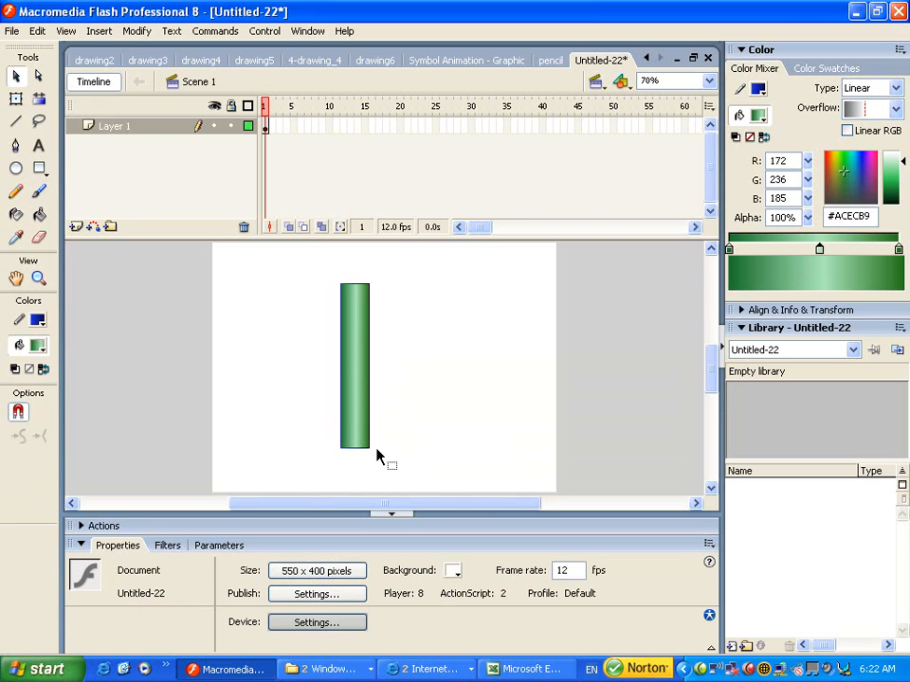
click(548, 61)
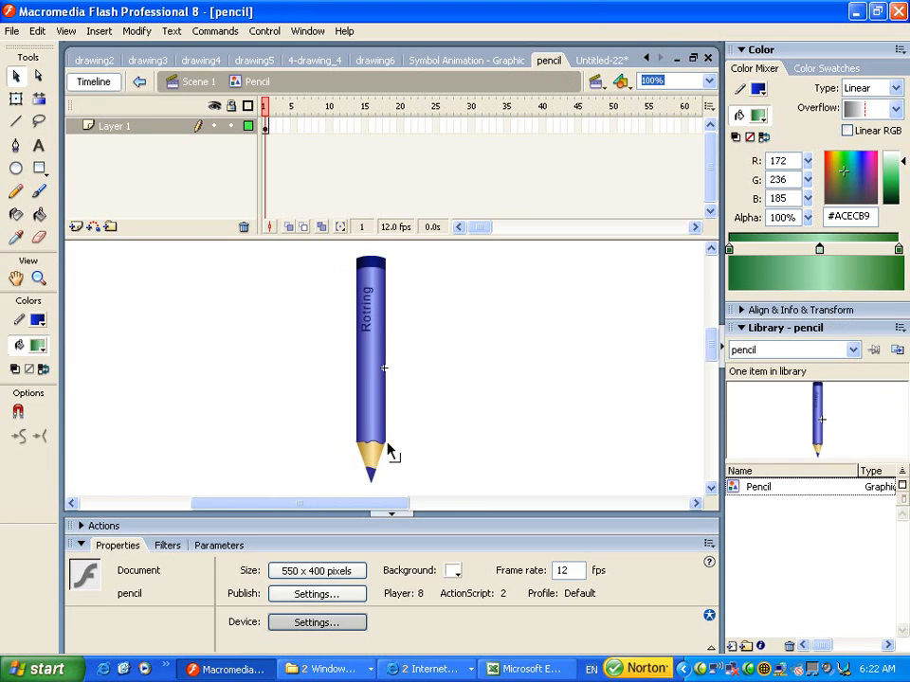
click(592, 59)
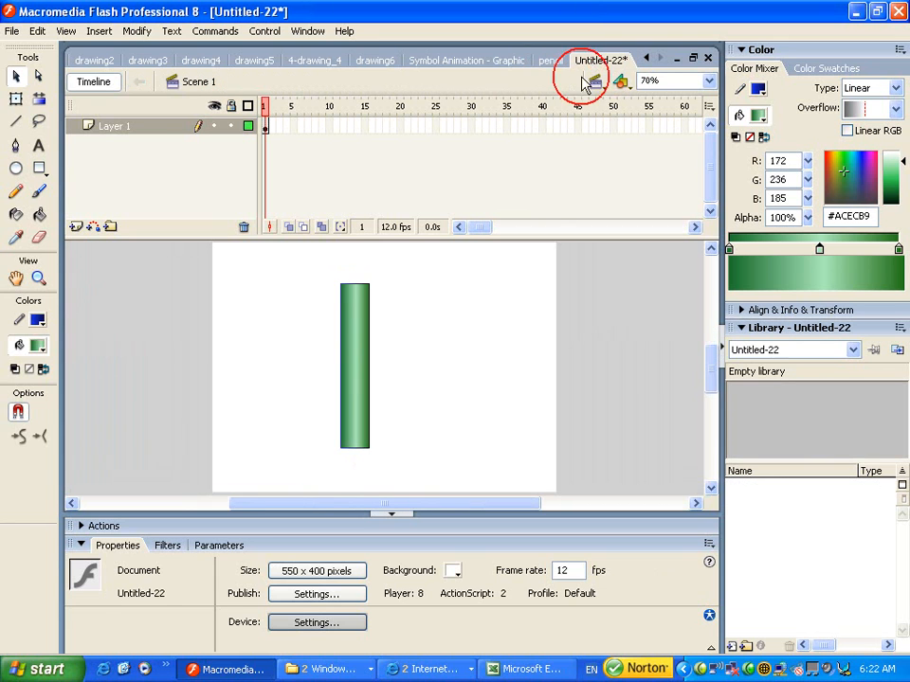
key(ctrl+=)
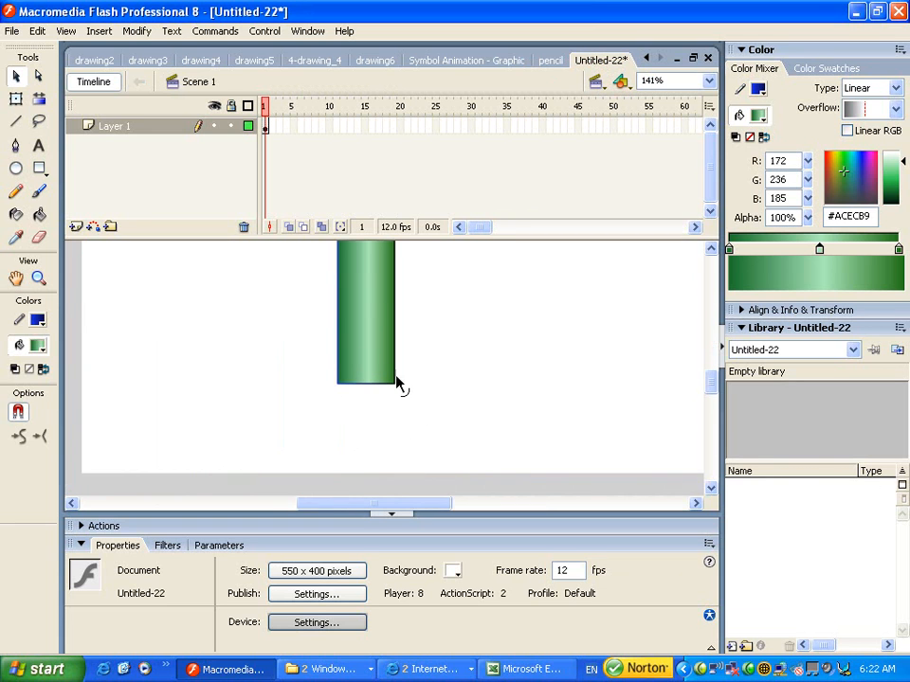
- Bend the rectangle's bottom edge downward into a curve, after undoing a trial corner edit
click(40, 79)
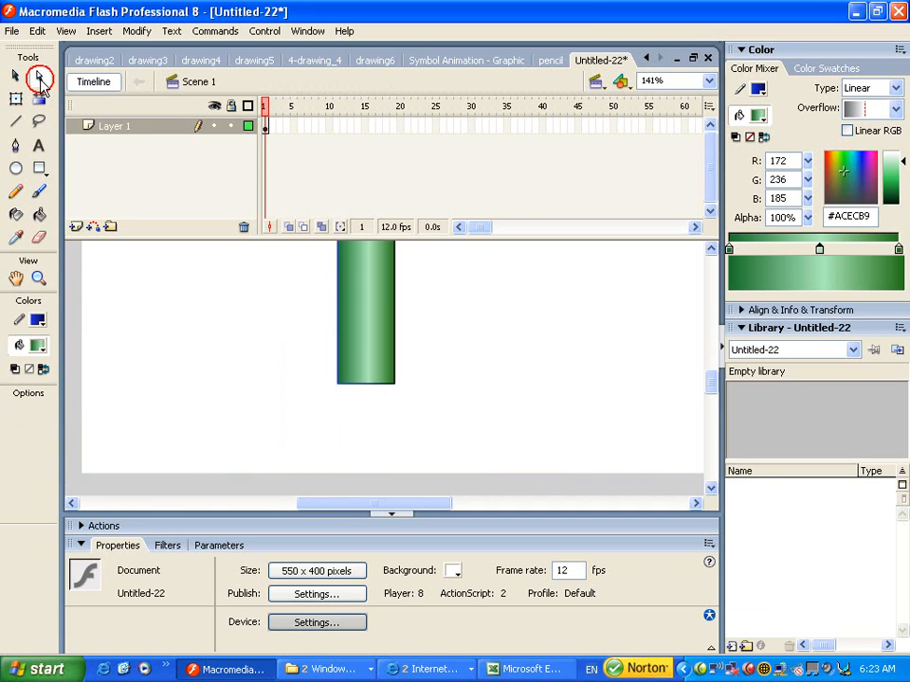
click(366, 388)
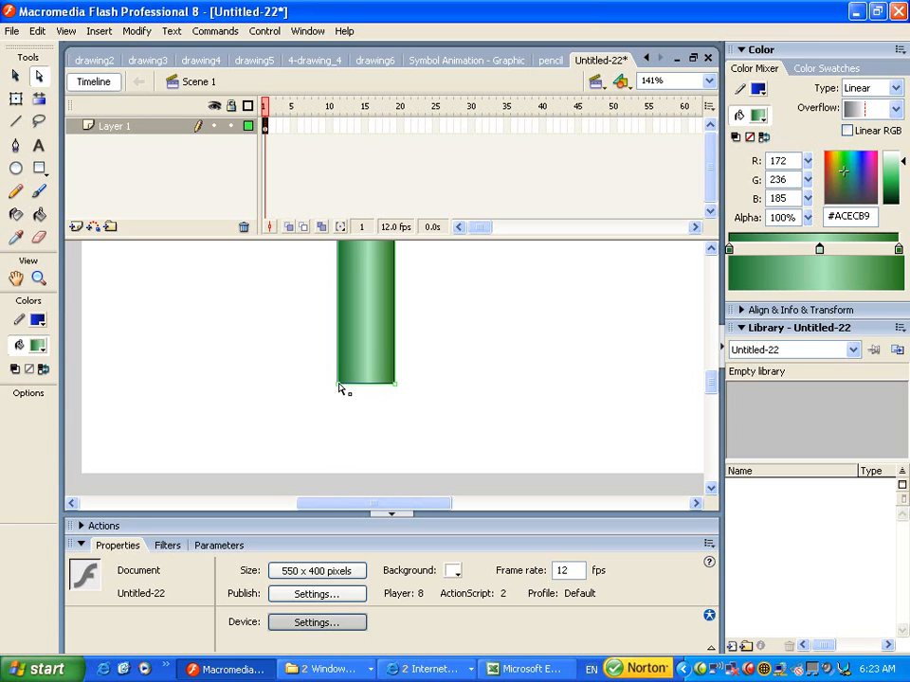
drag(359, 398, 372, 405)
drag(342, 389, 359, 405)
key(ctrl+z)
click(17, 77)
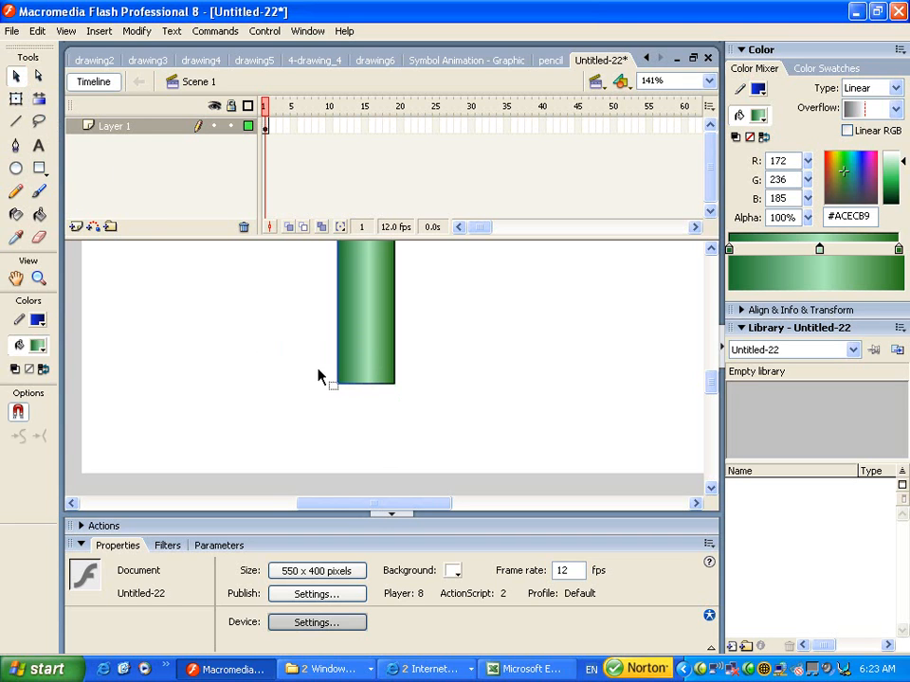
drag(369, 387, 367, 394)
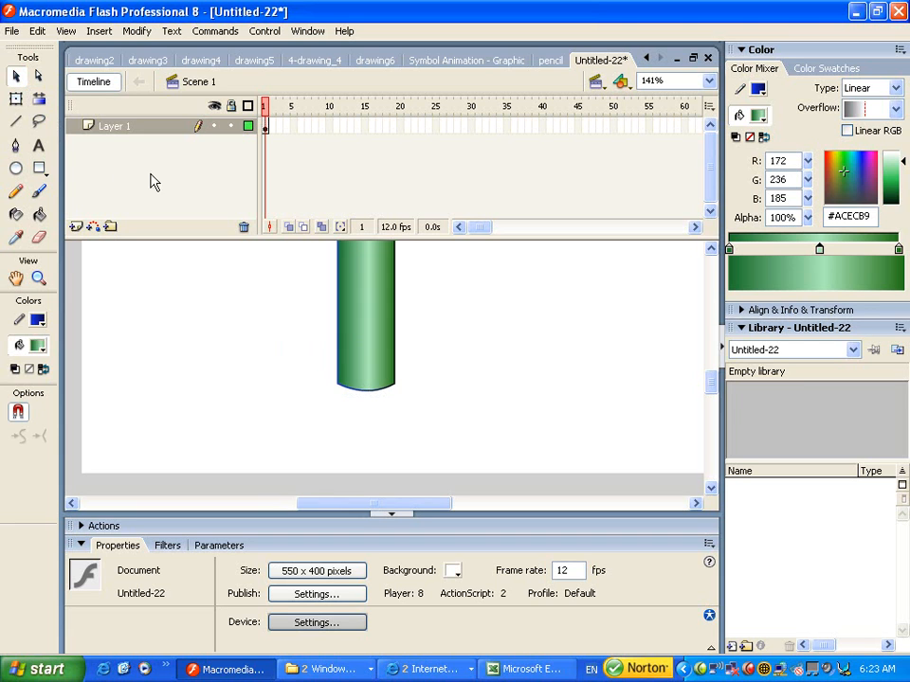
click(39, 75)
click(368, 392)
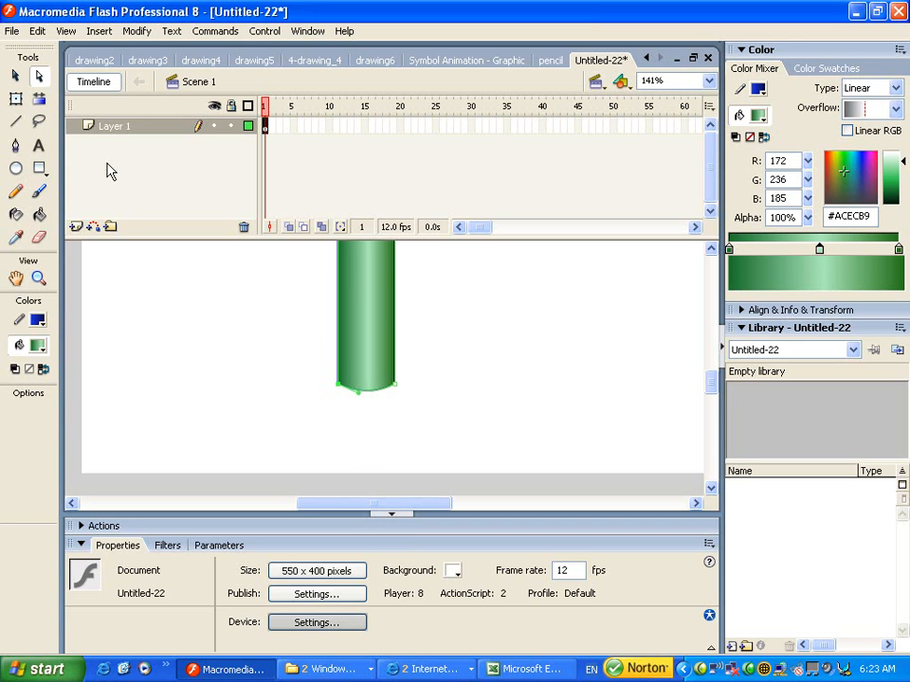
- Add three anchor points along the body's curved bottom edge with the Pen tool
click(16, 147)
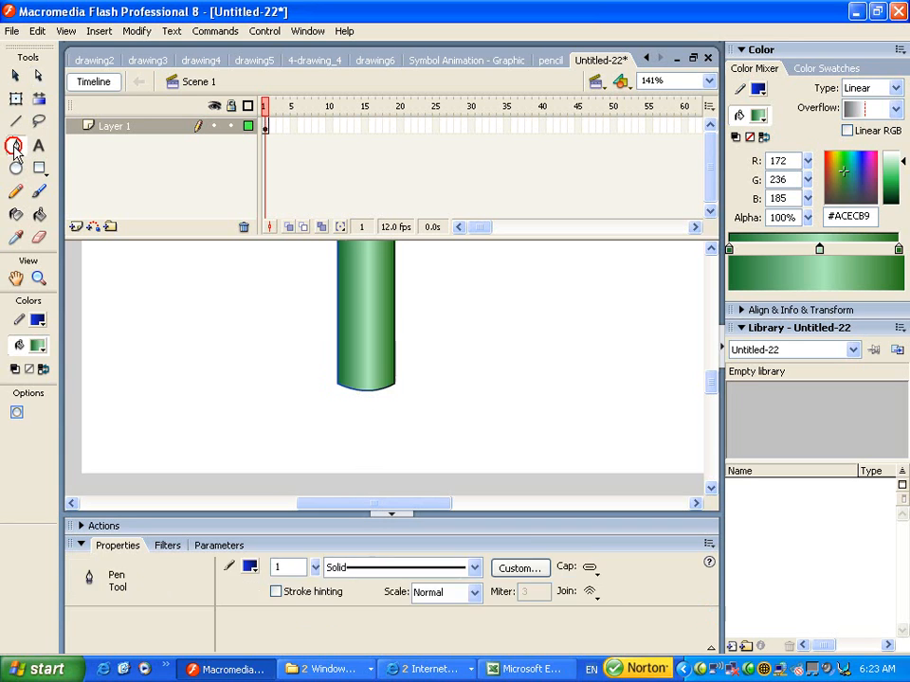
click(366, 392)
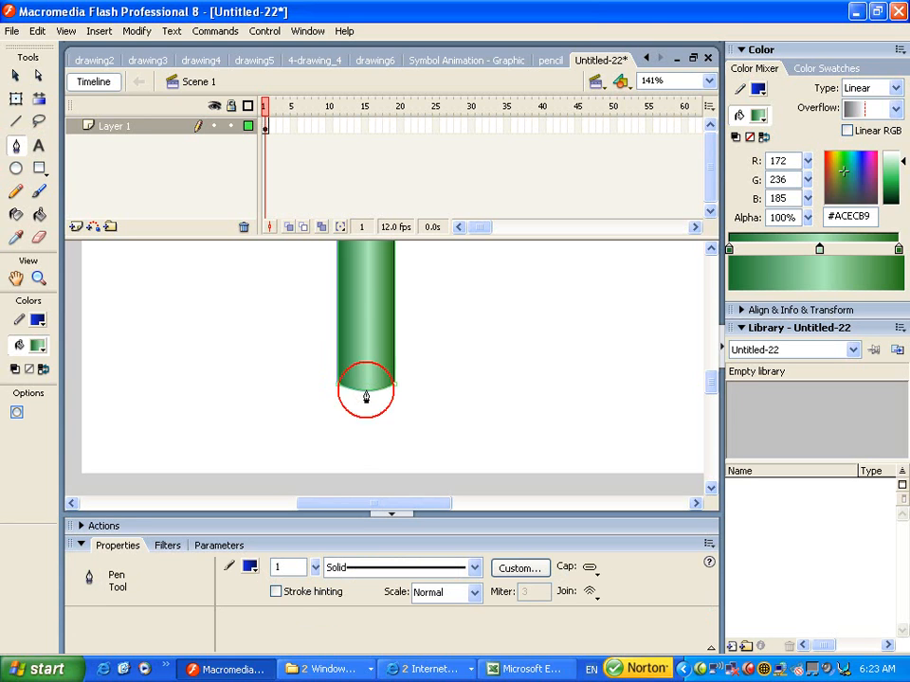
click(367, 391)
click(382, 387)
click(353, 388)
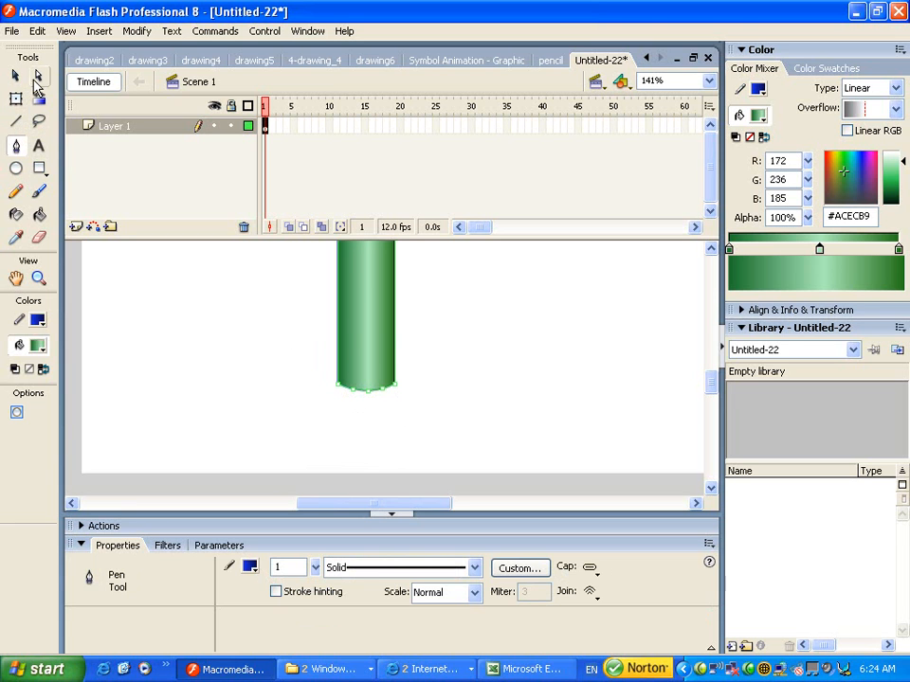
- Adjust the new bottom points with the Subselection tool into a scalloped, wavy edge
click(39, 78)
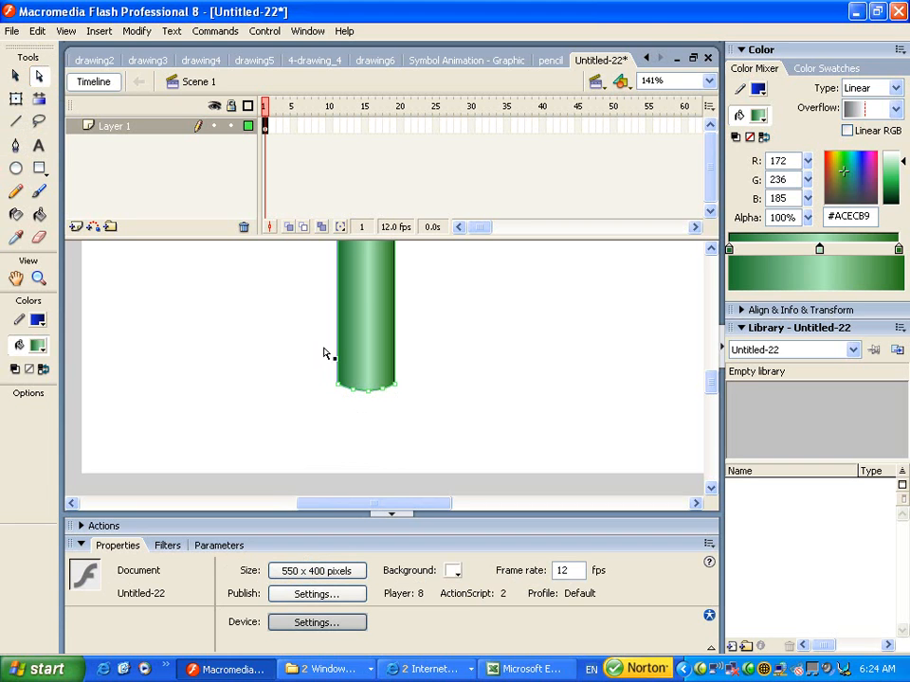
click(353, 389)
click(357, 387)
click(384, 389)
click(378, 387)
click(17, 76)
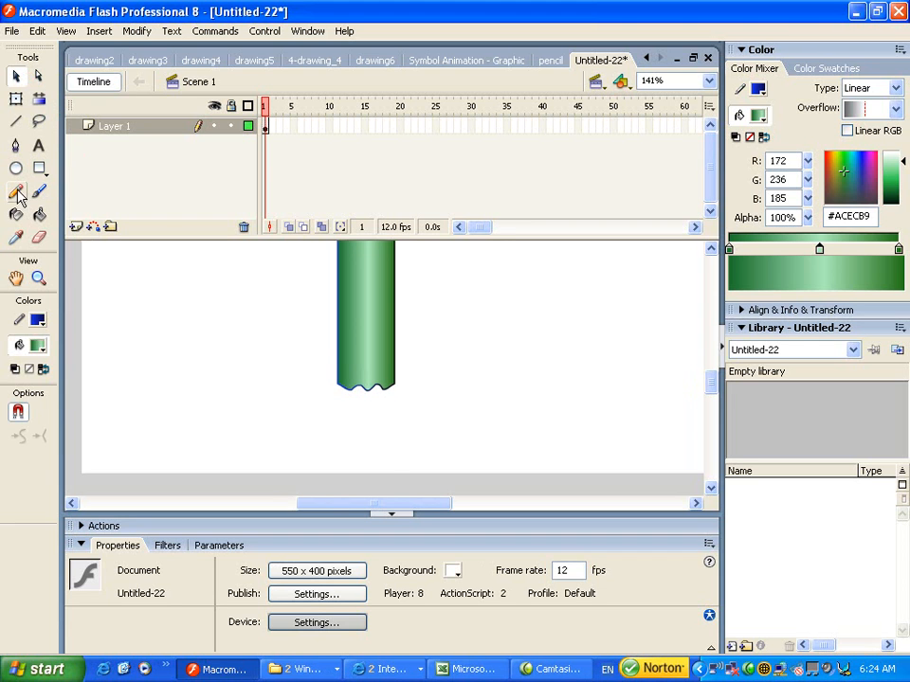
- Draw lines from the body's bottom corners to a centred point below the scalloped base
click(16, 124)
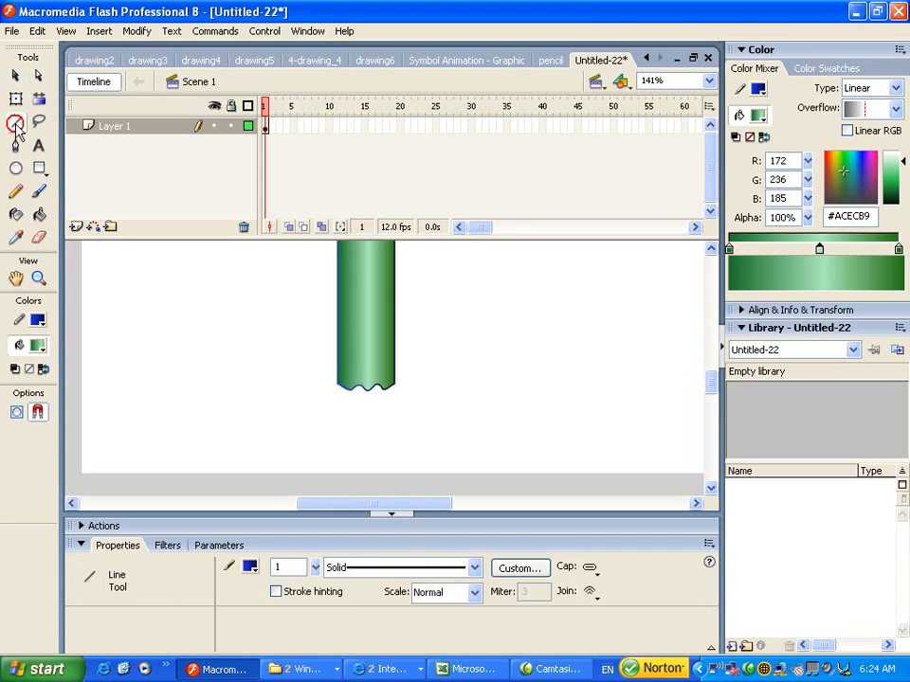
mouse_move(395, 386)
mouse_down()
mouse_move(368, 466)
mouse_move(338, 386)
mouse_up()
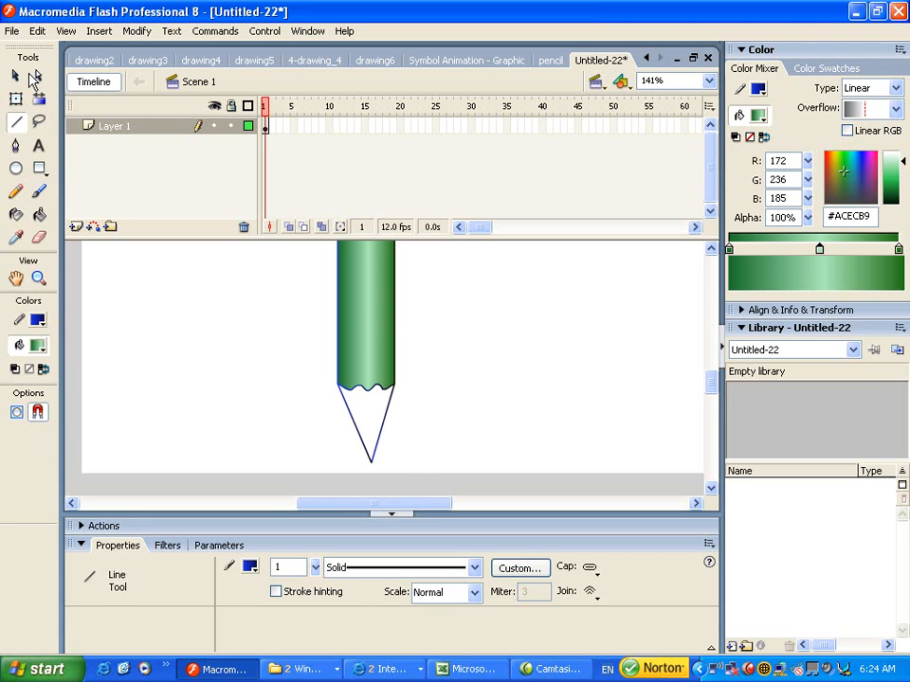
click(18, 76)
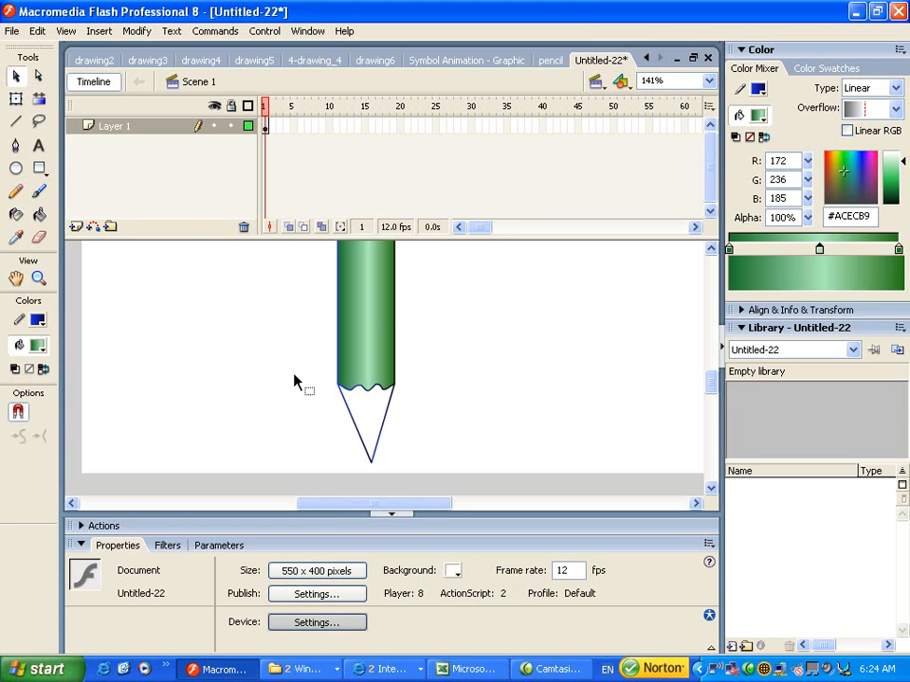
drag(373, 464, 366, 465)
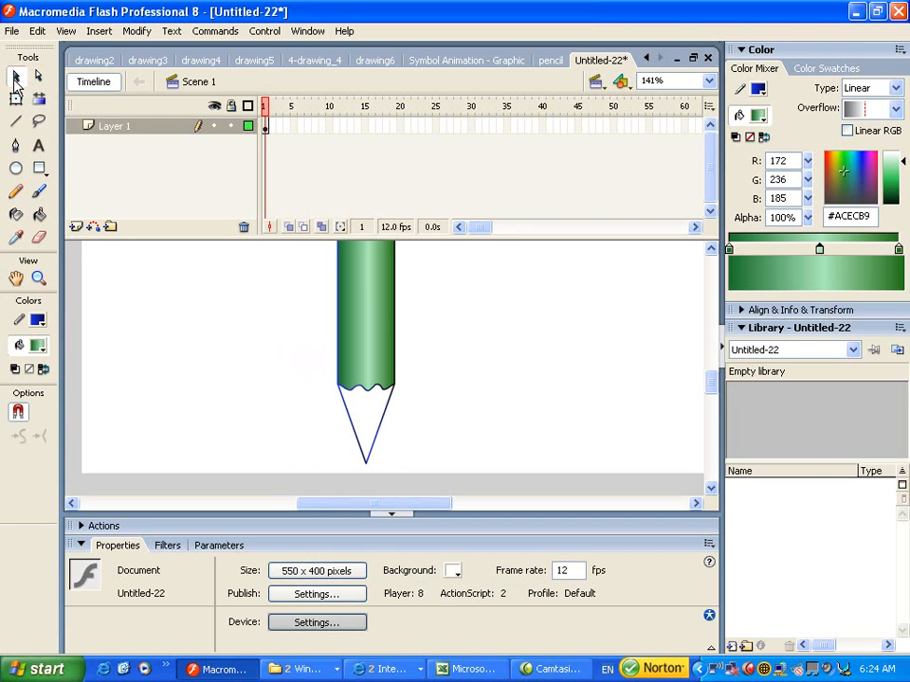
- Fill the triangular tip, then copy the body's green gradient onto it with the Eyedropper
click(377, 408)
click(40, 215)
click(371, 403)
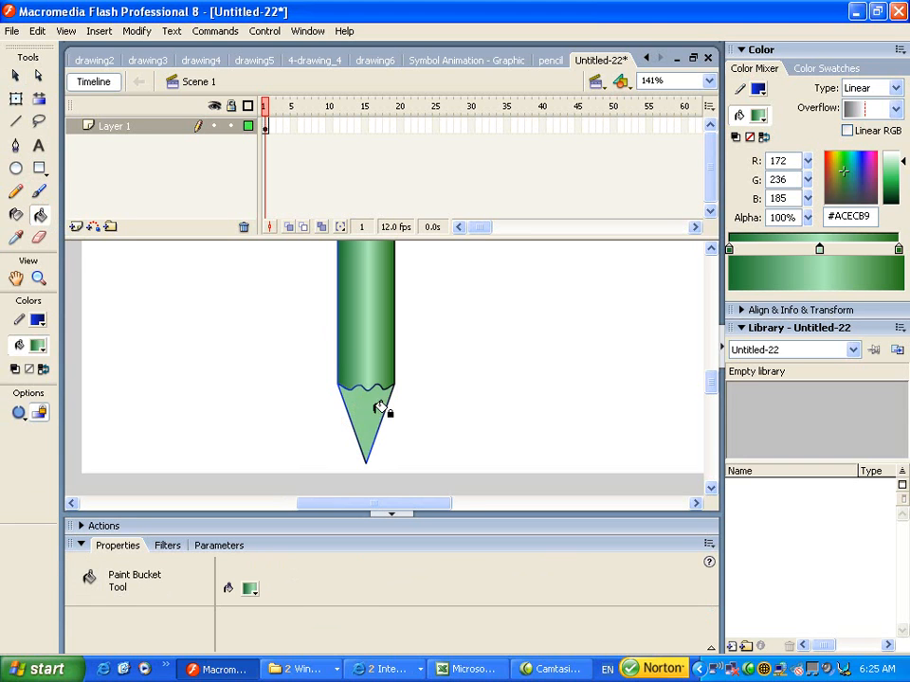
click(16, 75)
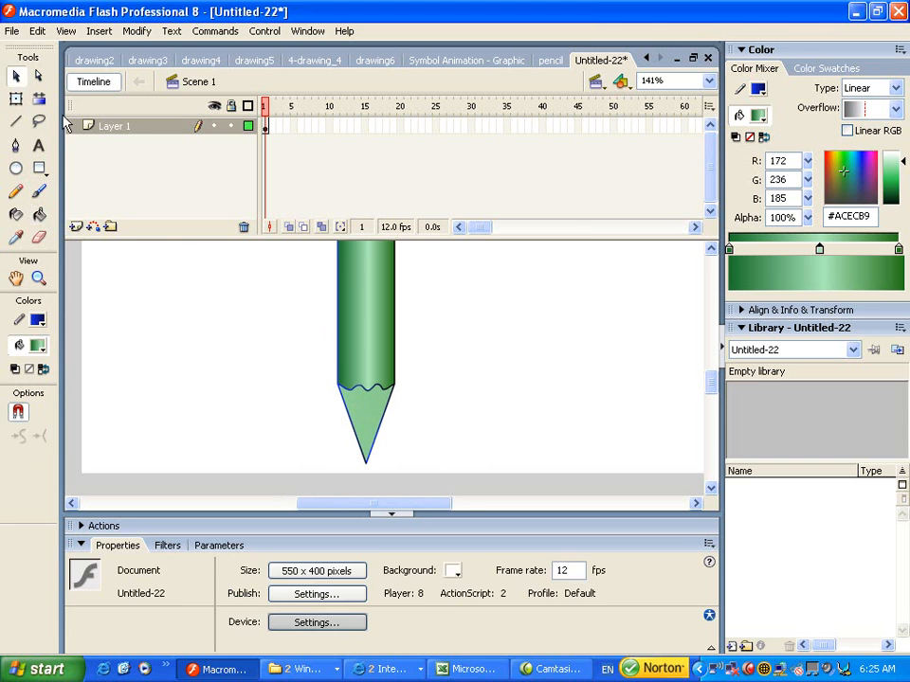
click(363, 407)
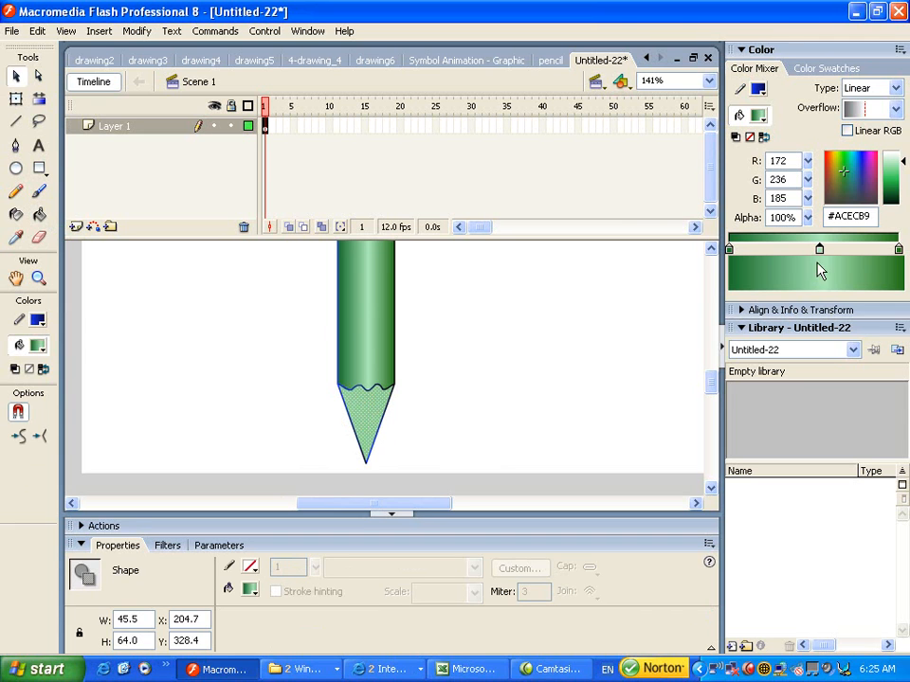
click(368, 290)
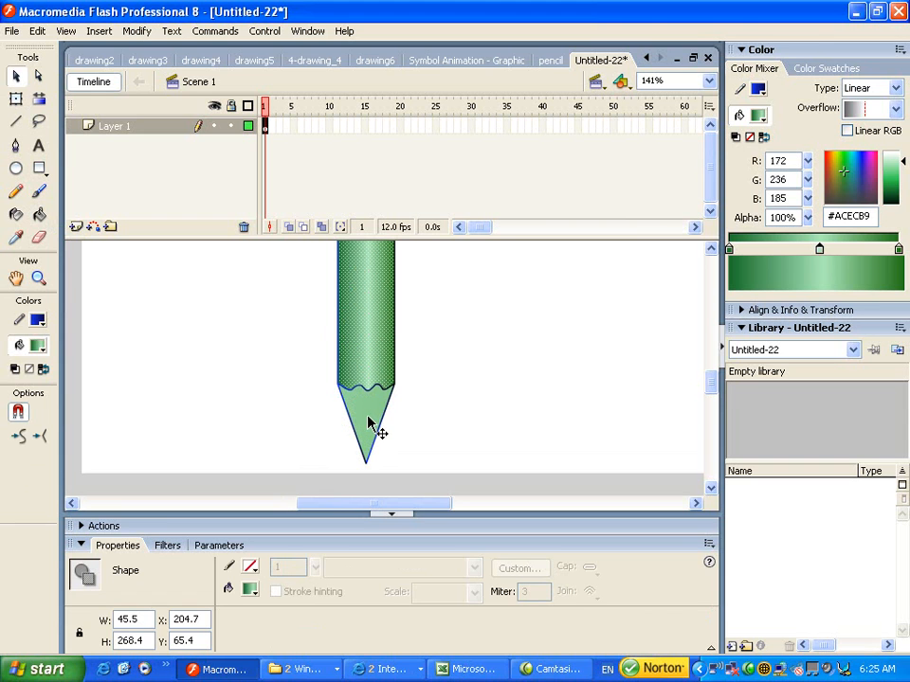
click(230, 336)
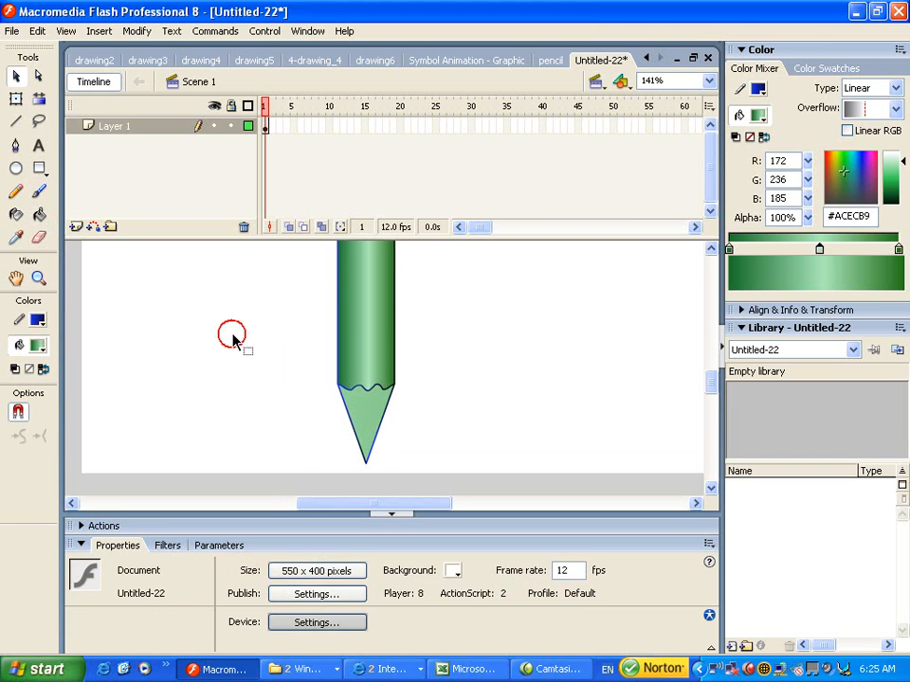
click(17, 239)
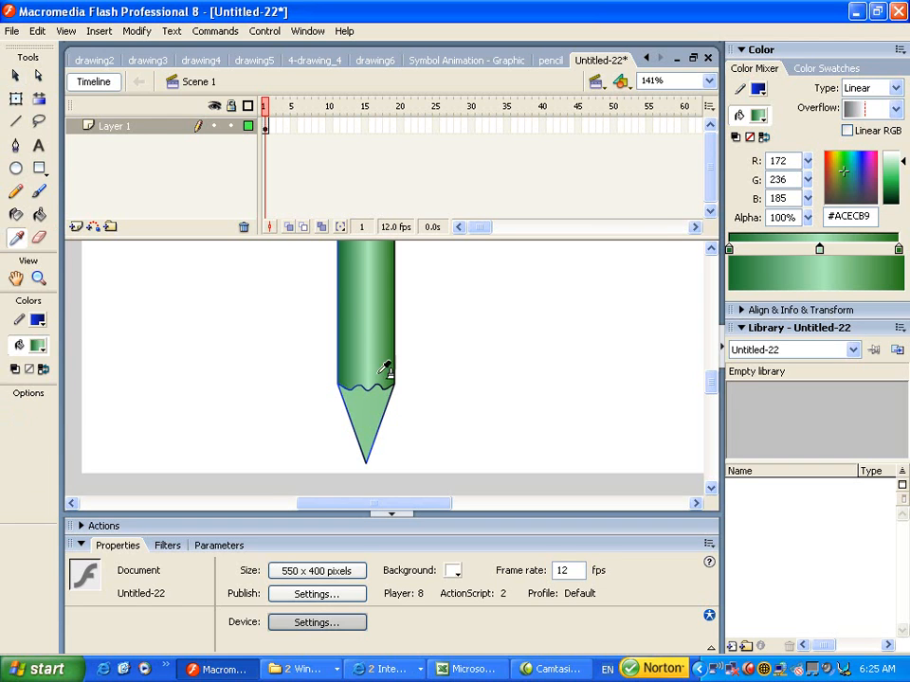
click(371, 305)
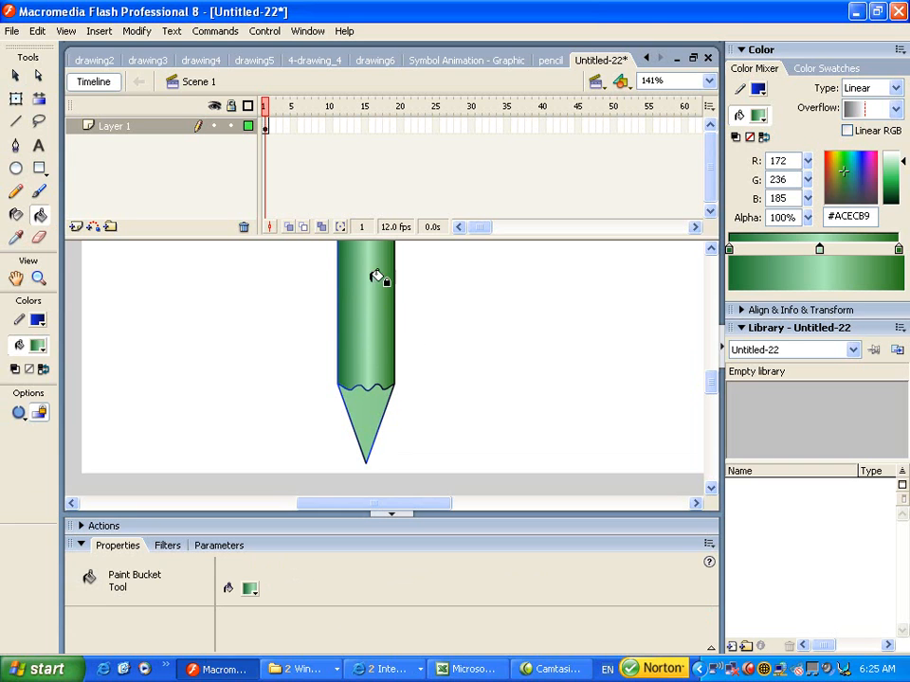
click(374, 403)
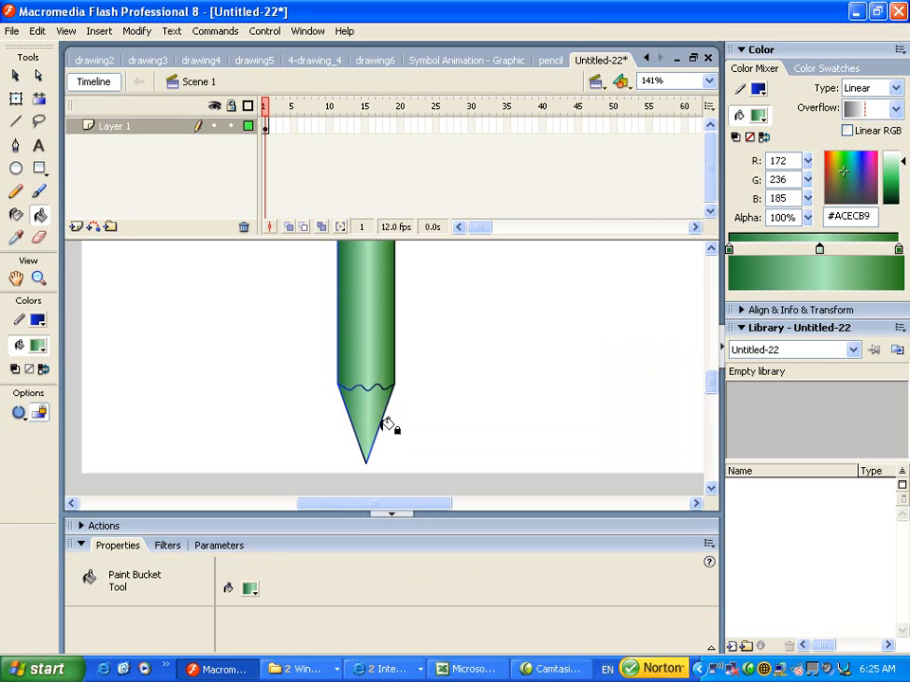
click(15, 75)
click(368, 417)
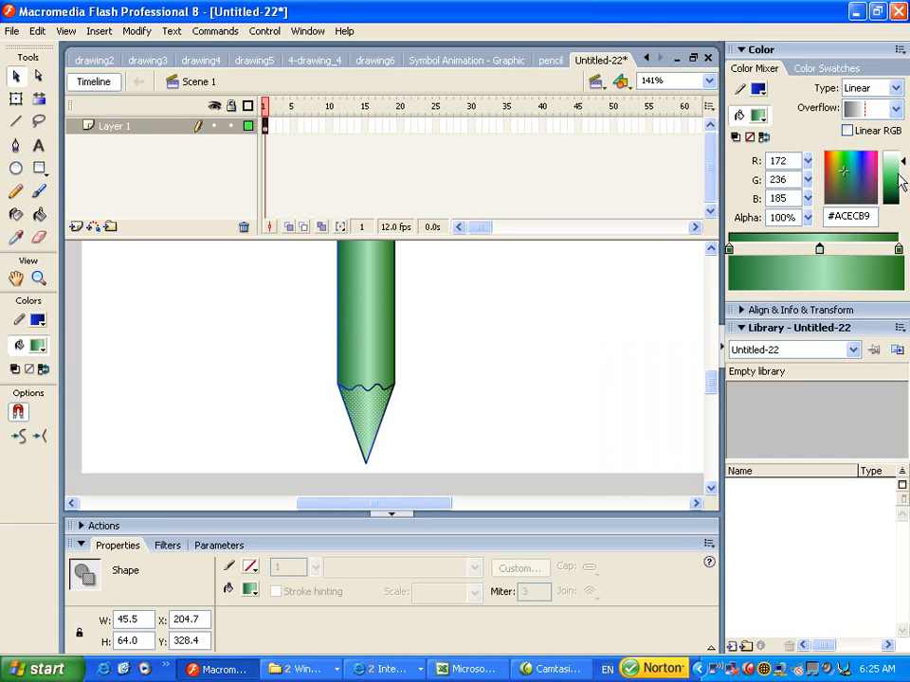
- Recolour the tip gradient olive at both ends and pale yellow #FCFB9C in the middle
click(729, 249)
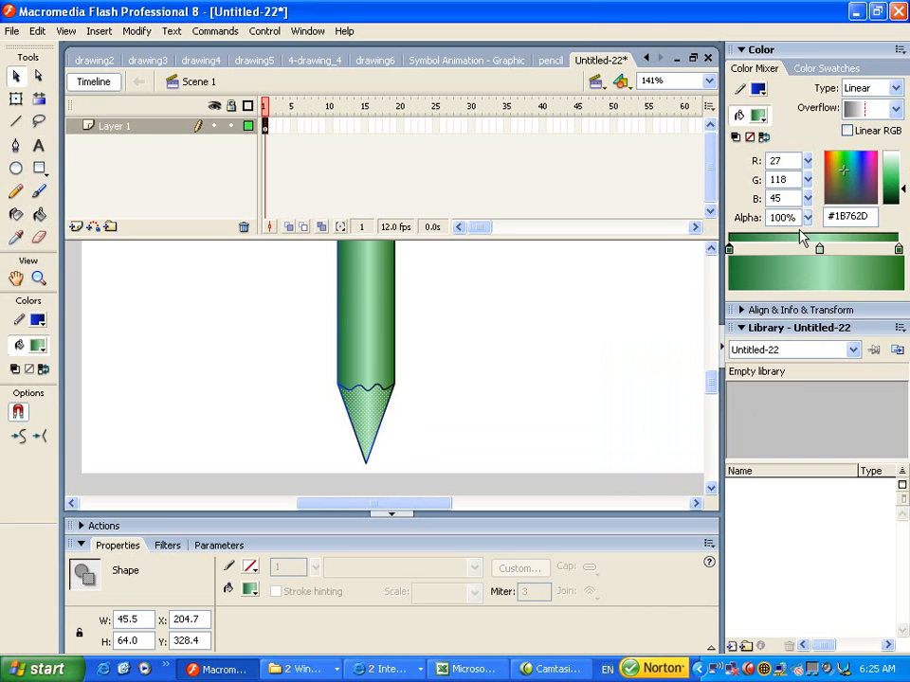
drag(830, 165, 834, 160)
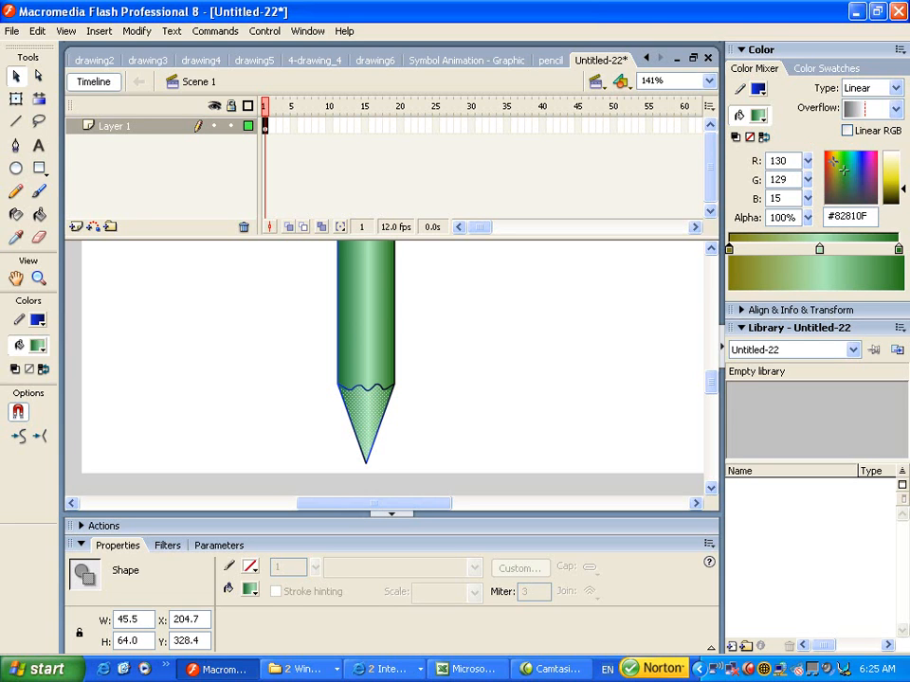
drag(832, 161, 840, 169)
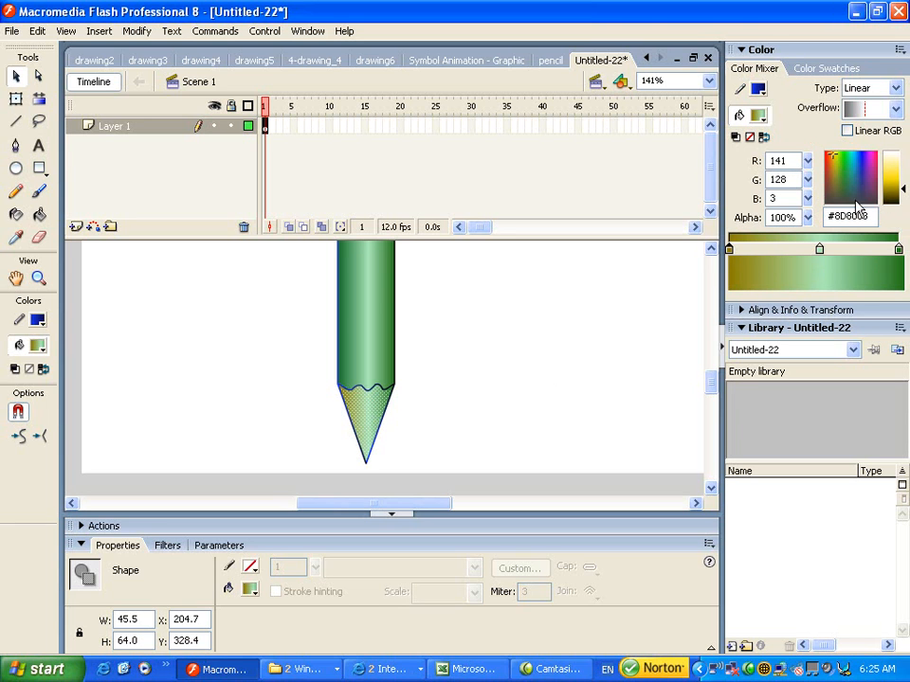
click(898, 249)
drag(832, 161, 840, 168)
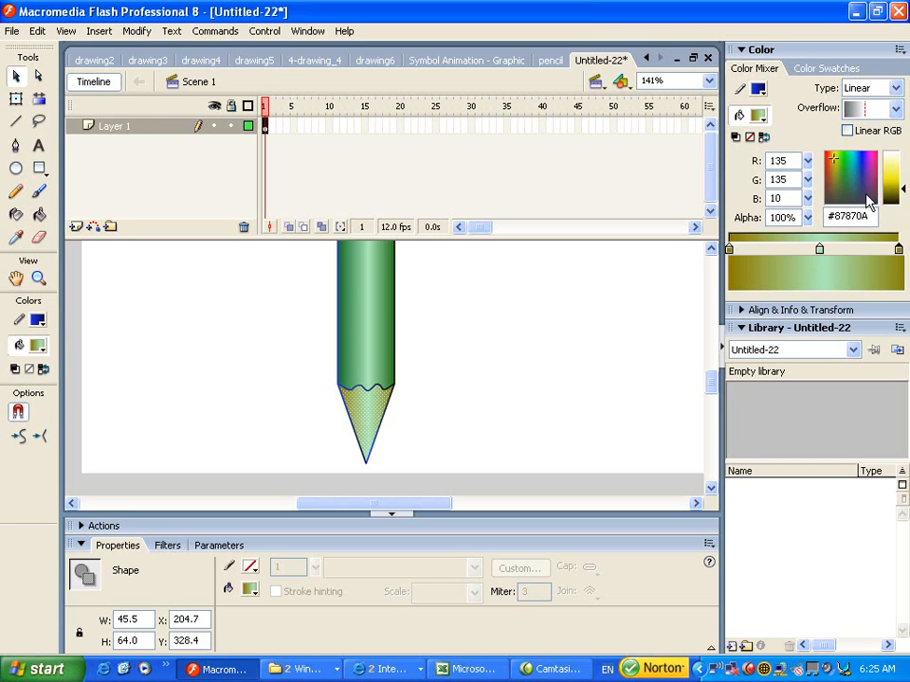
click(819, 250)
click(830, 161)
drag(829, 161, 833, 154)
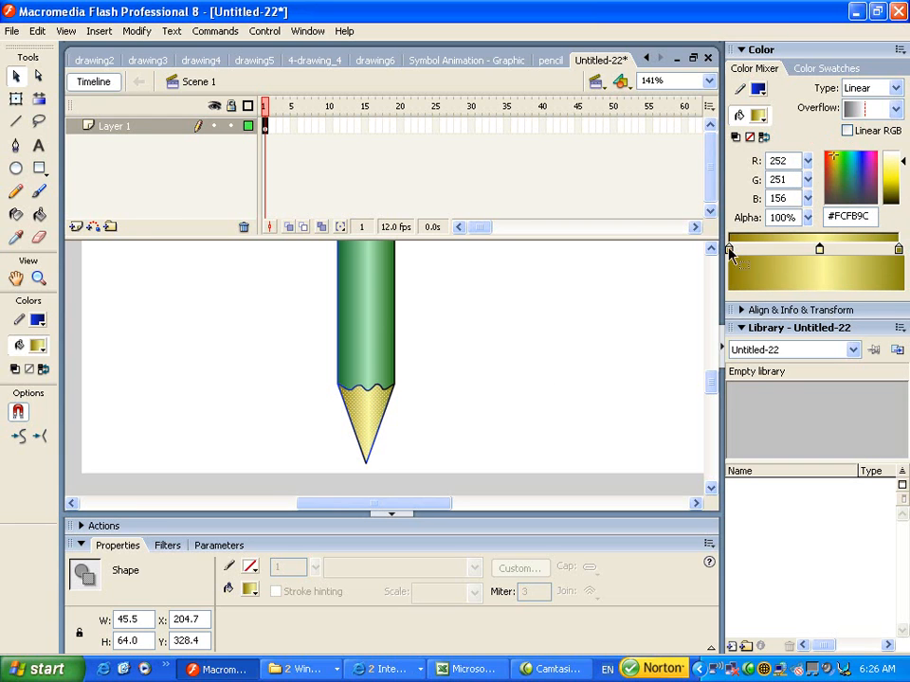
click(420, 380)
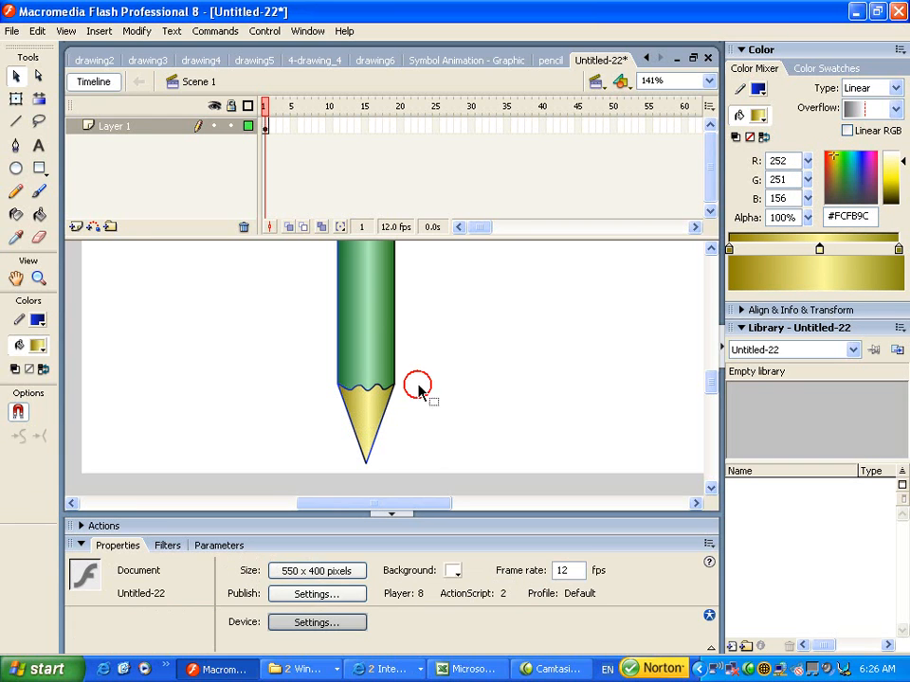
- Draw a freehand curve across the lower part of the yellow tip to mark the lead
click(16, 191)
drag(376, 436, 355, 434)
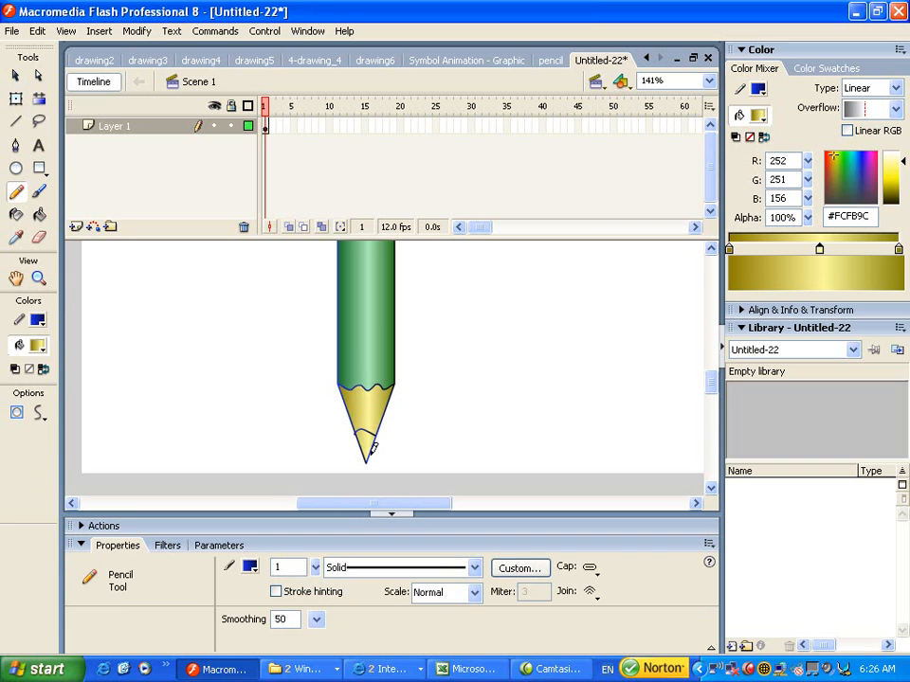
click(15, 75)
- Zoom in to check both ends of the curve for stray strokes, then refit the pencil
key(z)
click(382, 441)
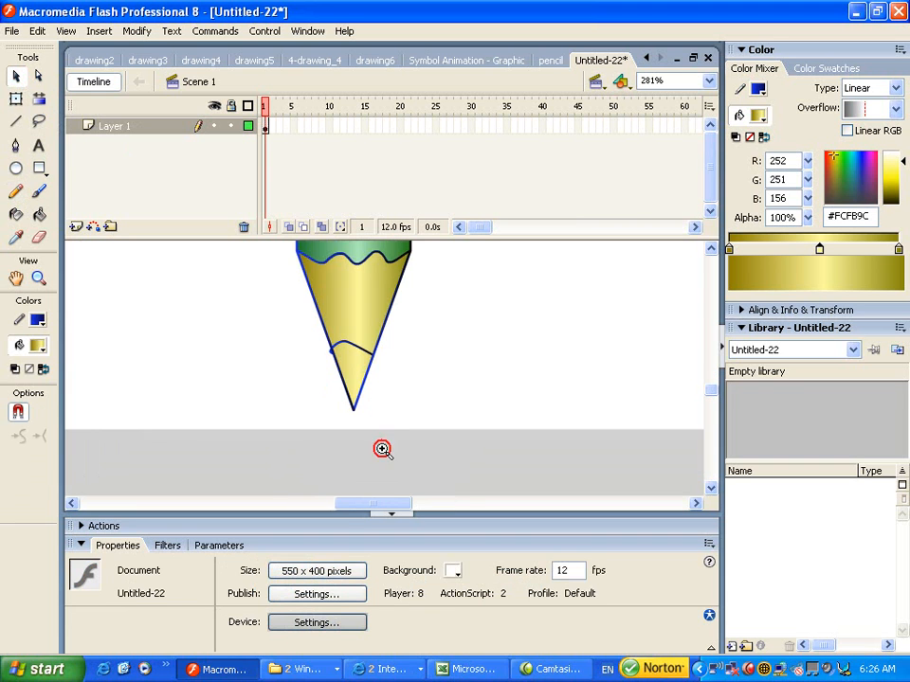
click(383, 376)
key(v)
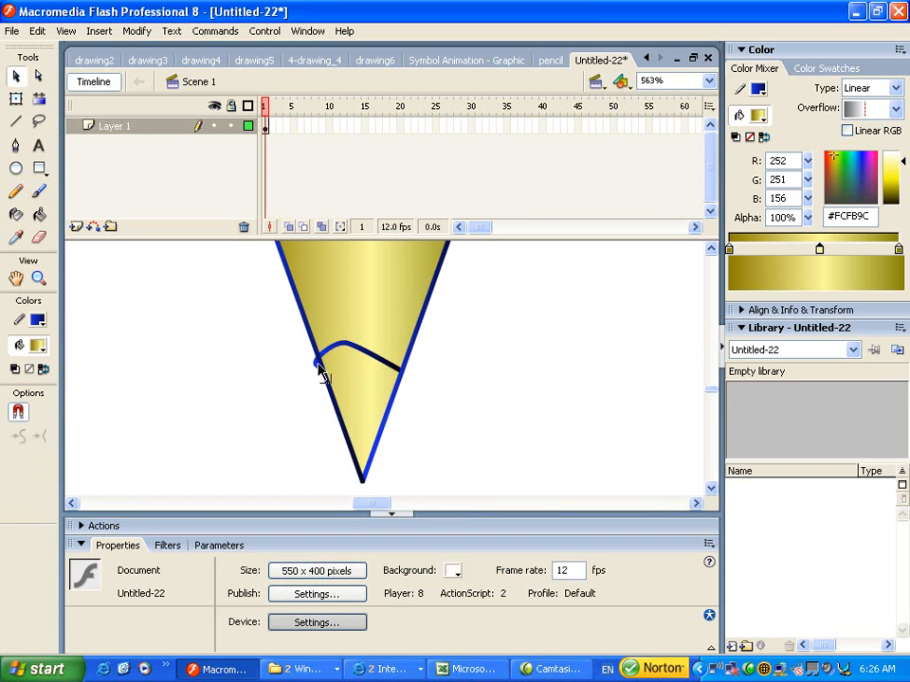
click(314, 369)
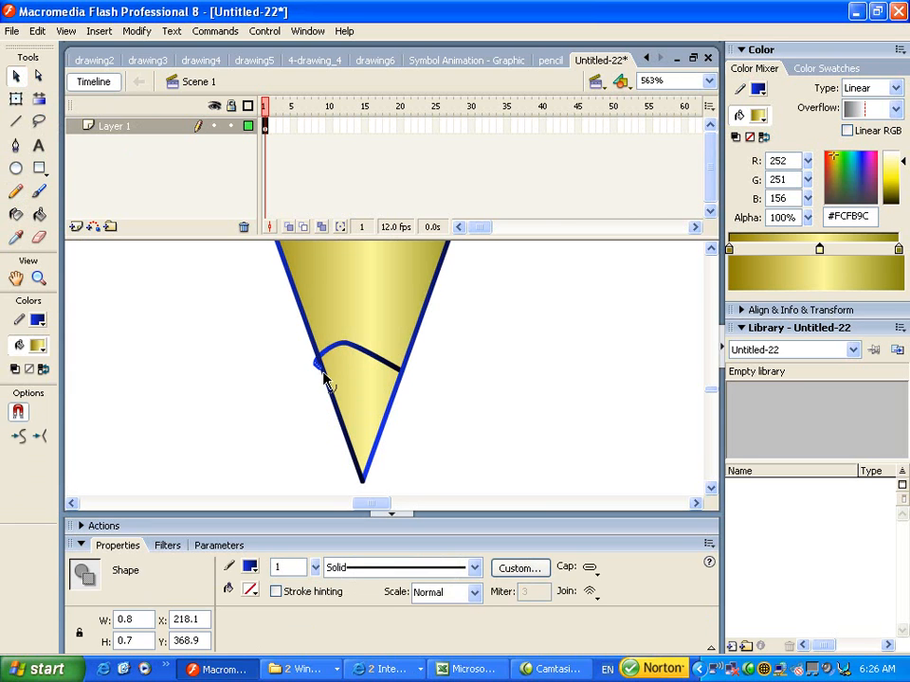
click(322, 380)
click(314, 366)
click(323, 375)
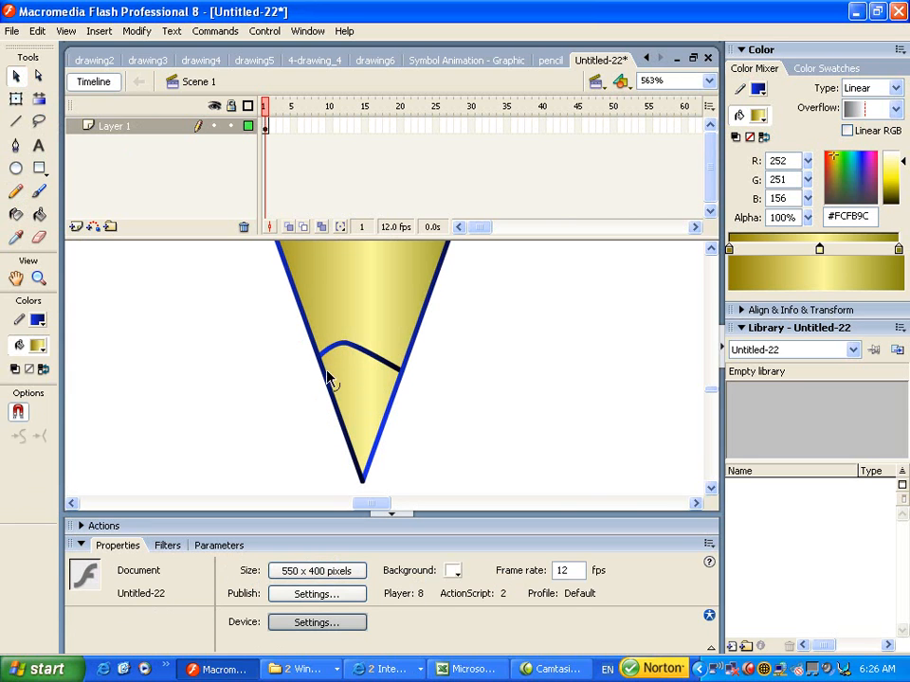
click(388, 369)
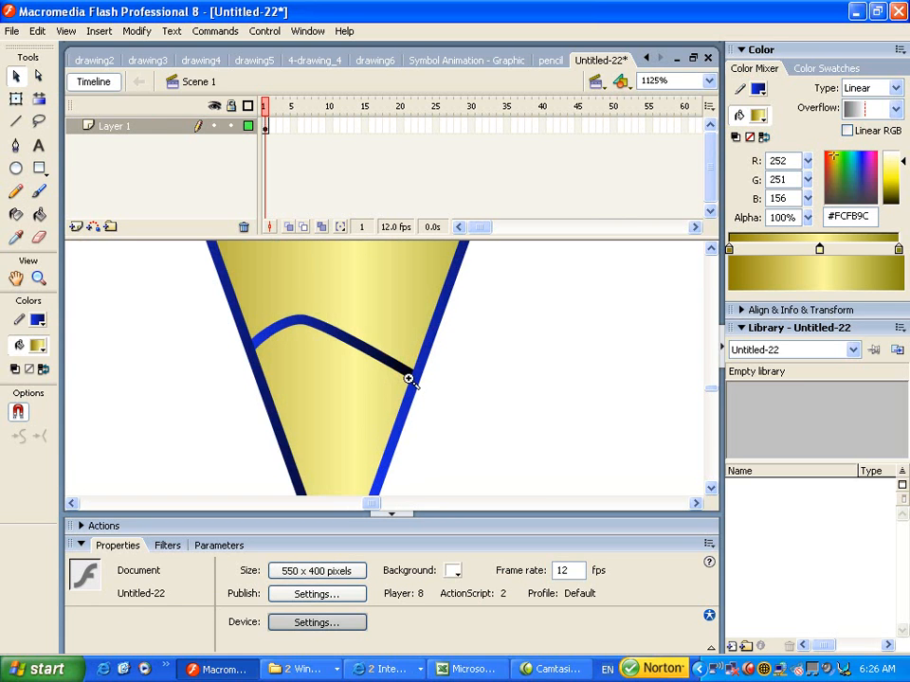
click(415, 383)
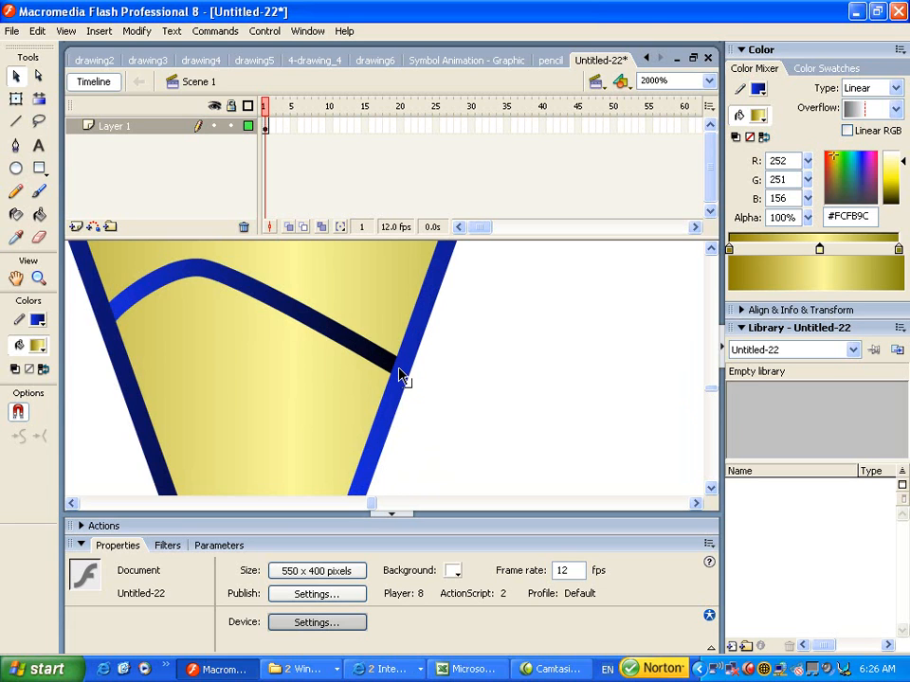
key(ctrl+2)
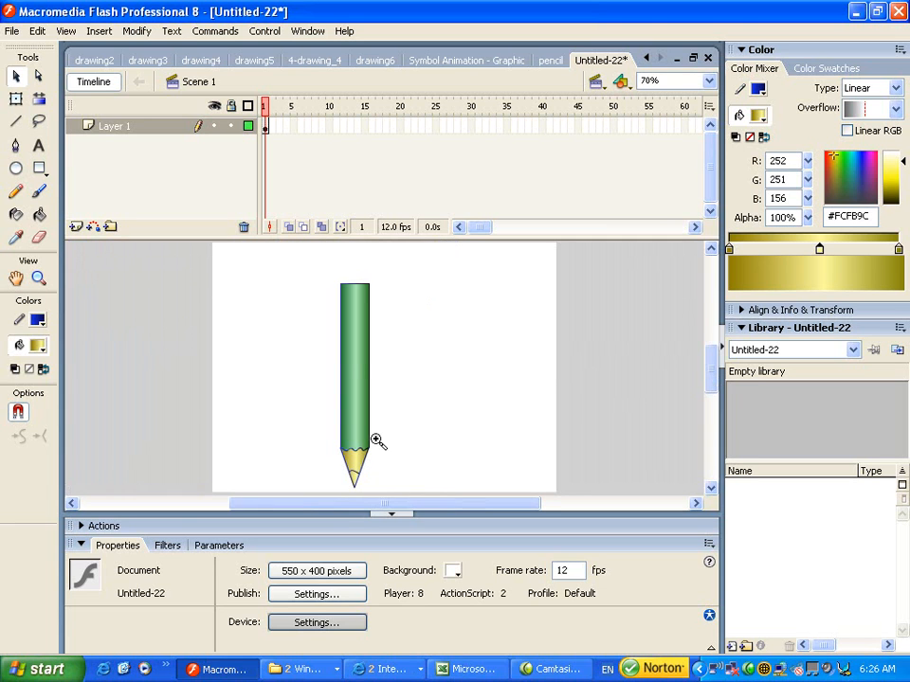
click(376, 467)
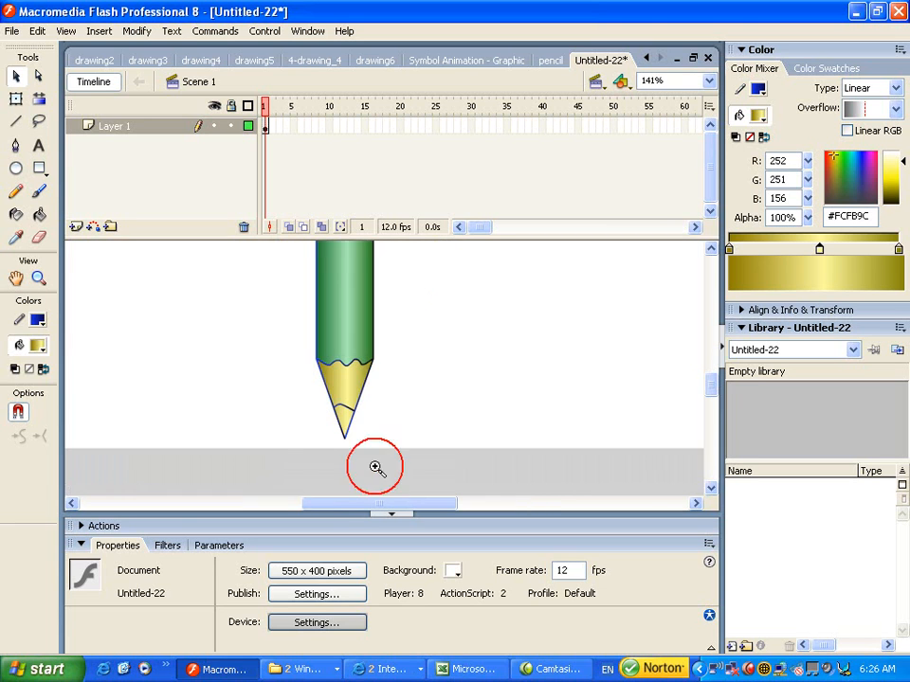
- Fill the lead area below the curve with solid green #3D8E37
click(40, 216)
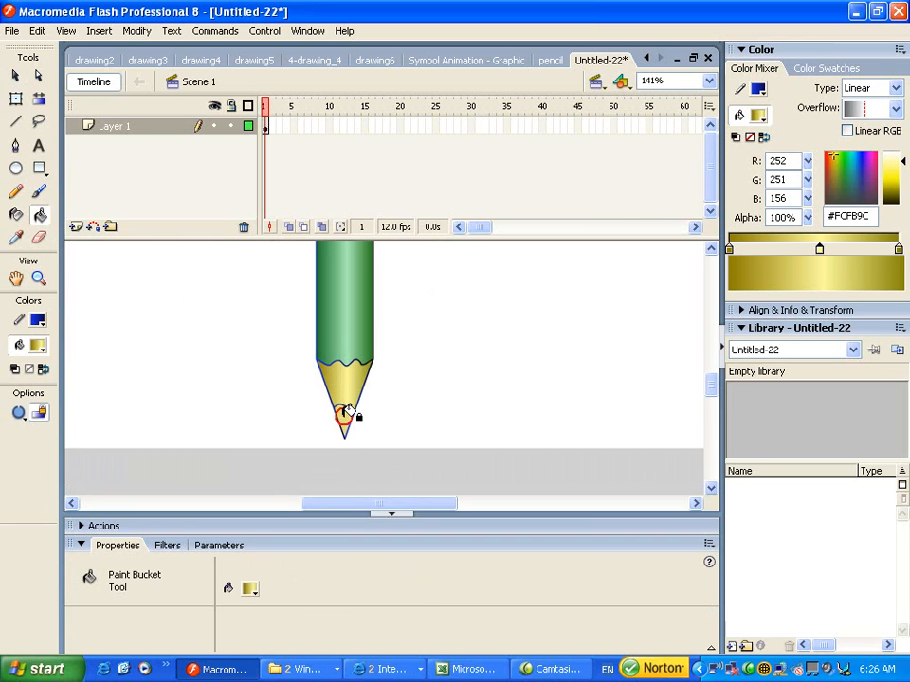
click(15, 75)
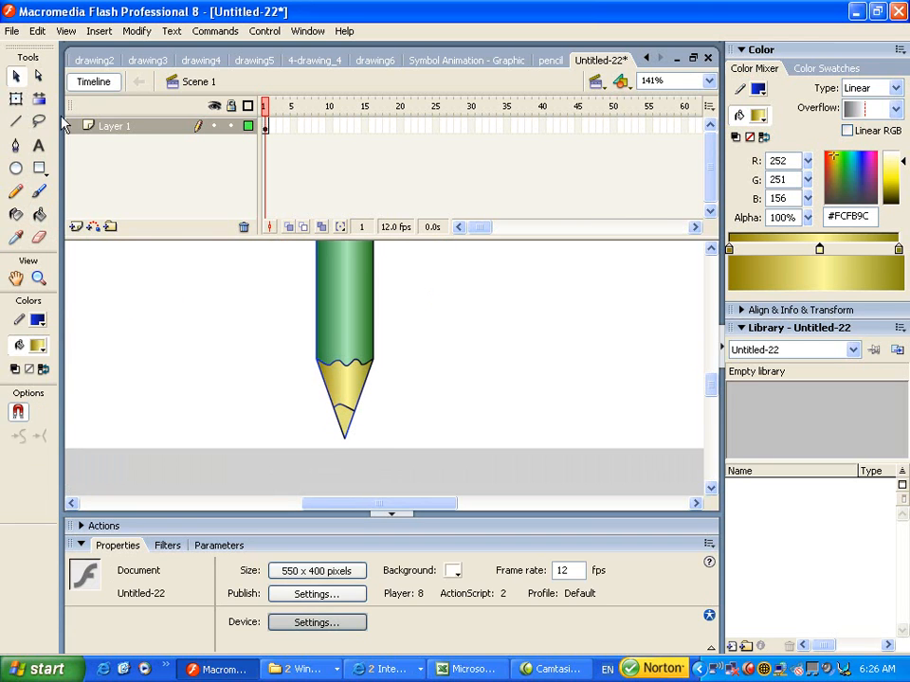
click(346, 422)
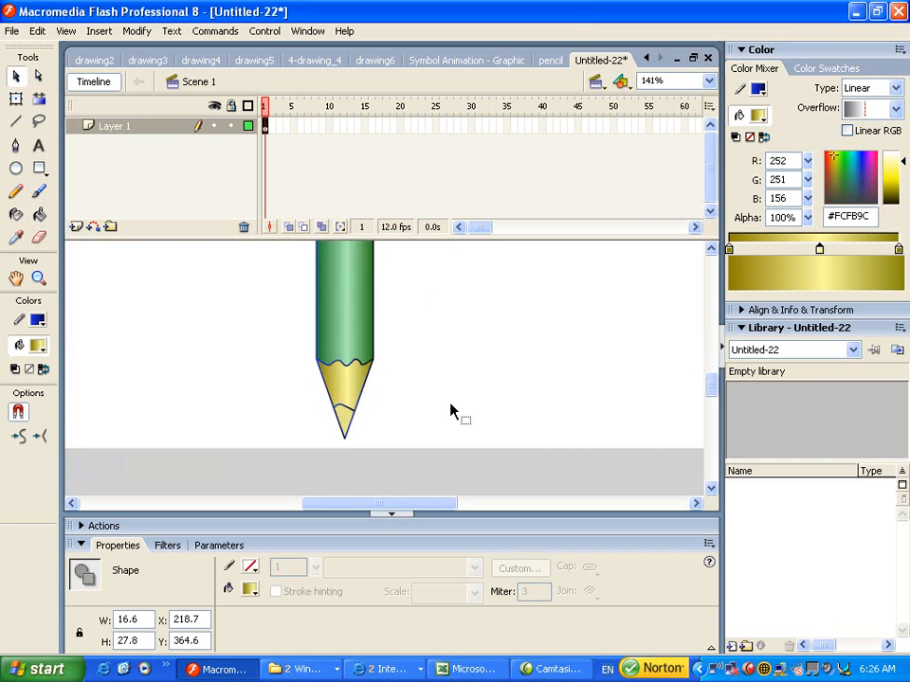
click(894, 88)
click(895, 89)
click(895, 88)
click(838, 114)
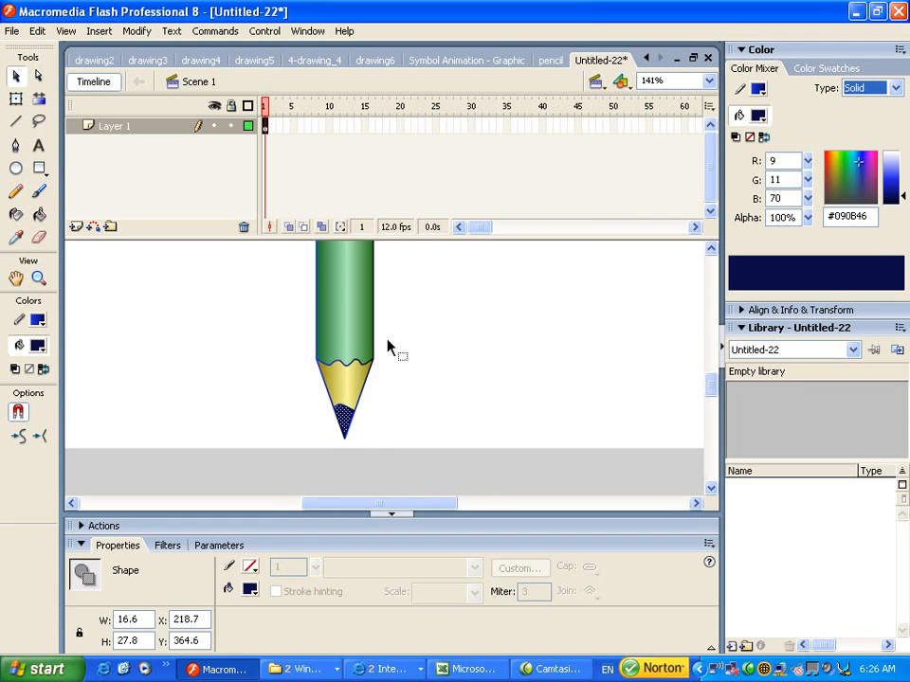
click(38, 346)
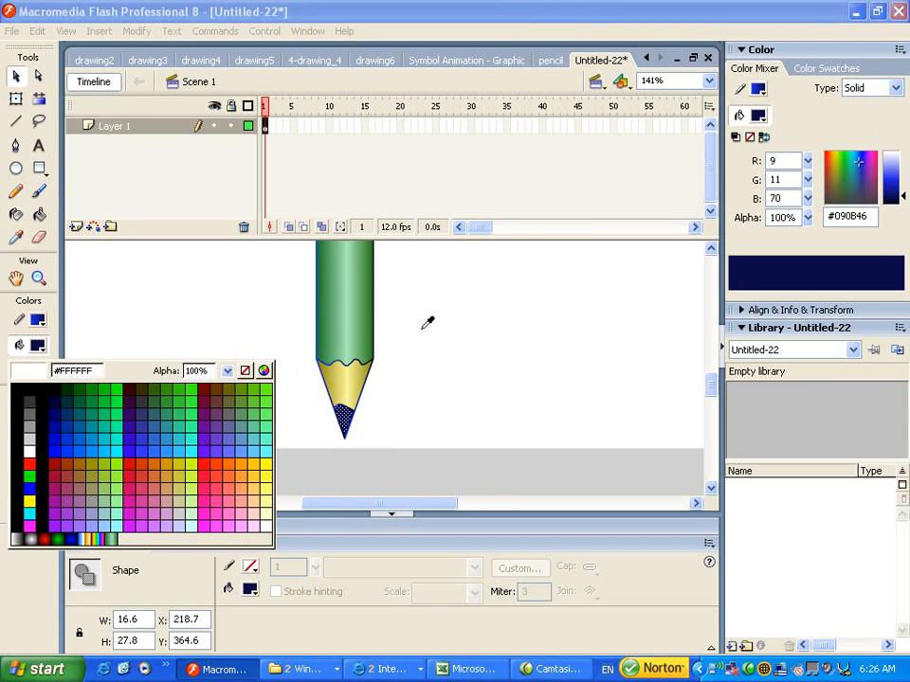
click(367, 314)
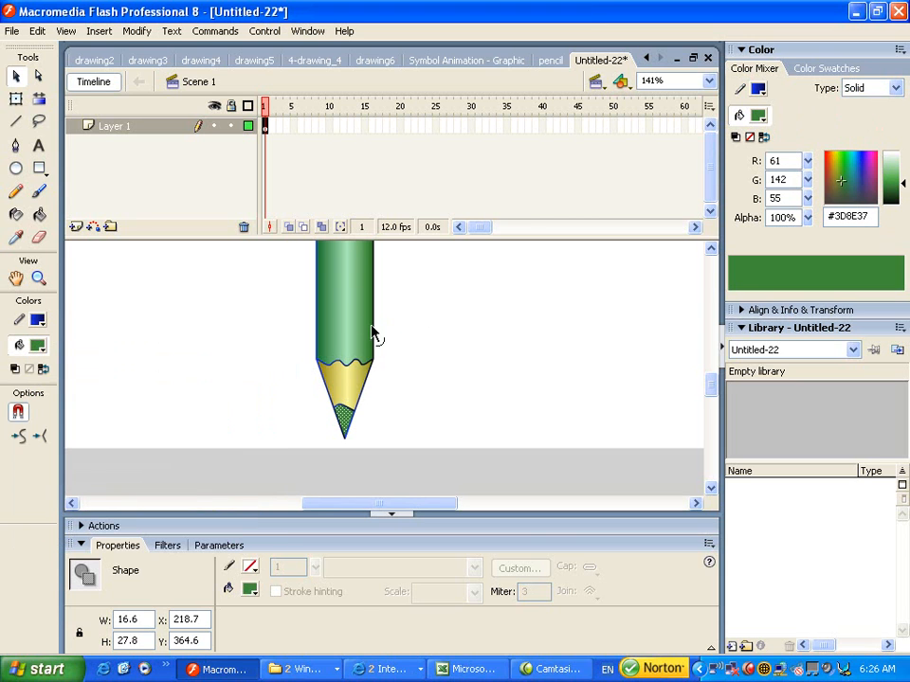
click(464, 348)
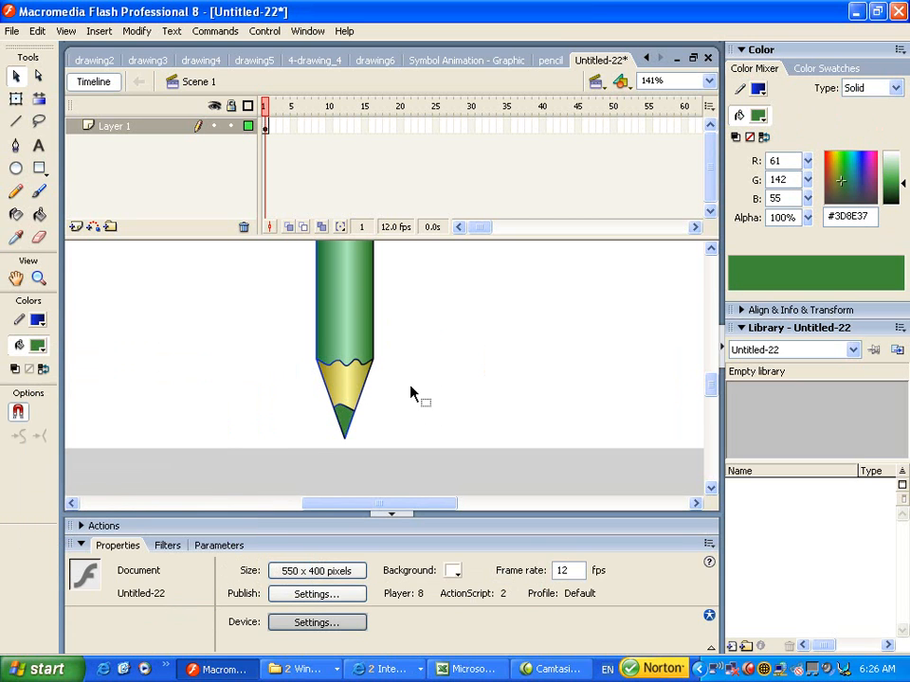
ctrl+click(372, 396)
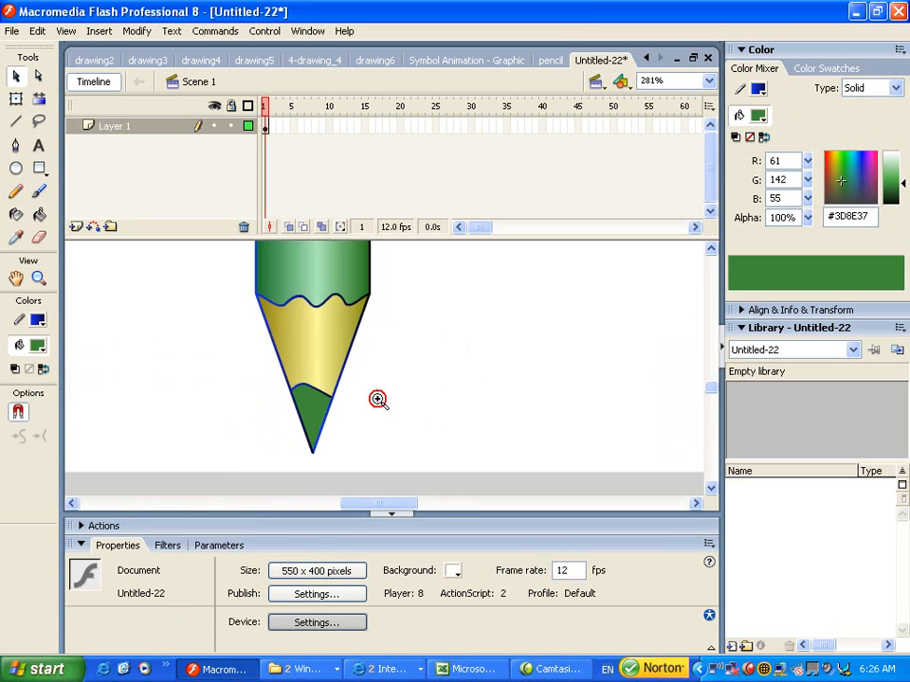
- Delete the navy outline strokes along the tip's right, left and lower edges
click(322, 391)
click(350, 386)
click(345, 372)
key(Delete)
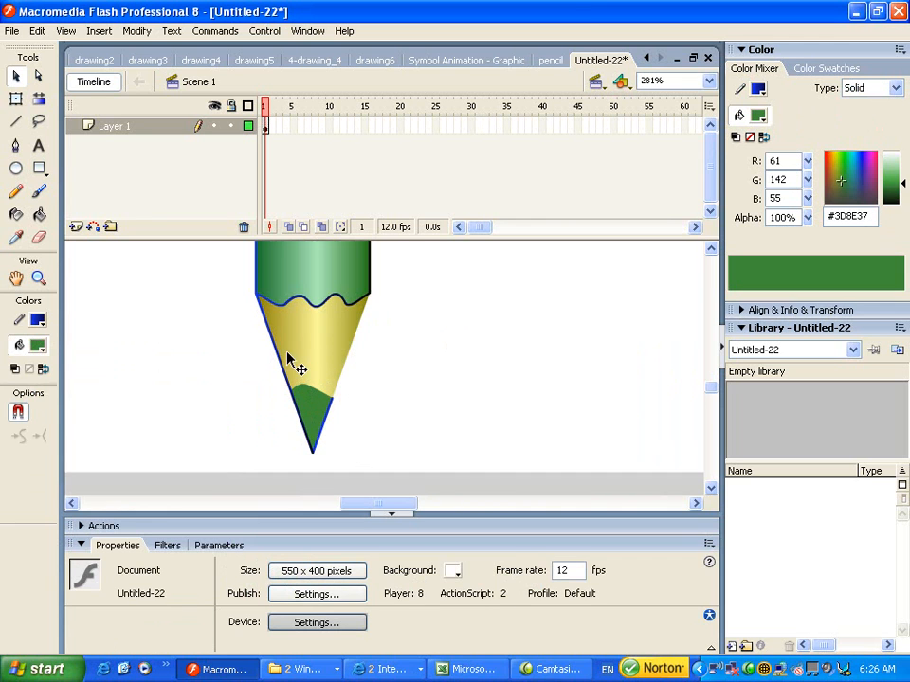
click(281, 362)
key(Delete)
click(302, 421)
key(Delete)
- Delete the navy outlines on the pencil body's right and left sides
drag(327, 312, 336, 437)
drag(332, 352, 337, 405)
click(380, 385)
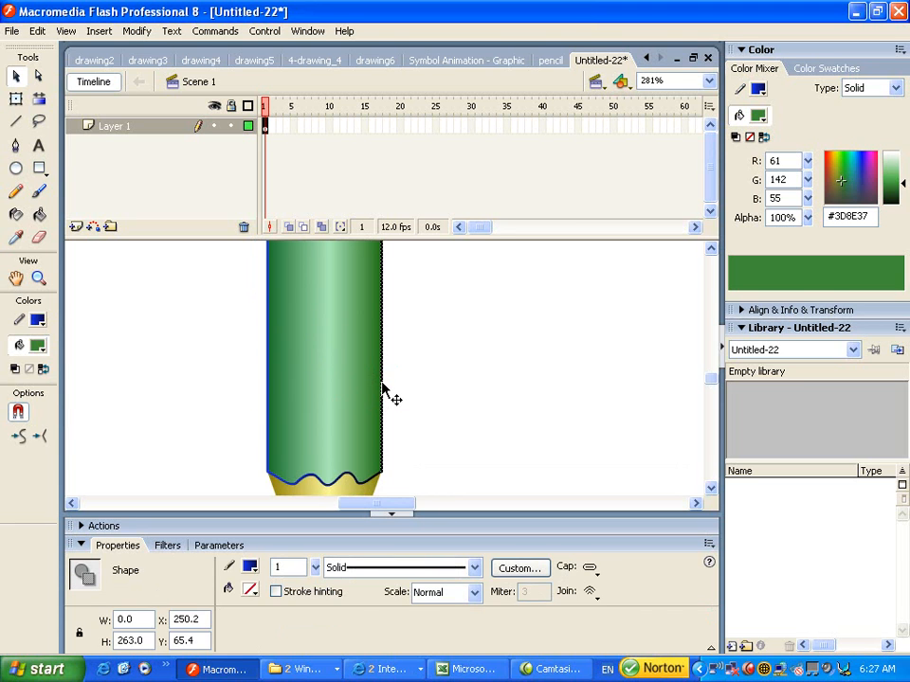
key(Delete)
click(270, 377)
key(Delete)
- Delete the outline along the pencil's top, keeping the wavy line between body and tip
drag(362, 326, 369, 460)
drag(350, 292, 351, 459)
drag(354, 322, 351, 442)
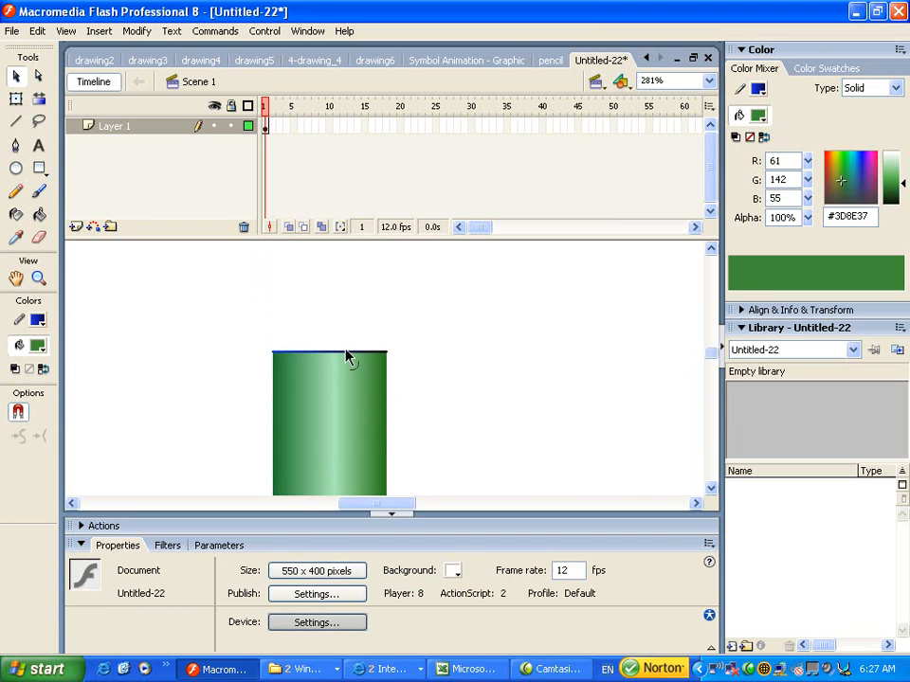
click(347, 357)
key(Delete)
drag(372, 439, 341, 284)
mouse_move(337, 431)
mouse_down()
mouse_move(342, 275)
mouse_move(354, 317)
mouse_move(347, 307)
mouse_up()
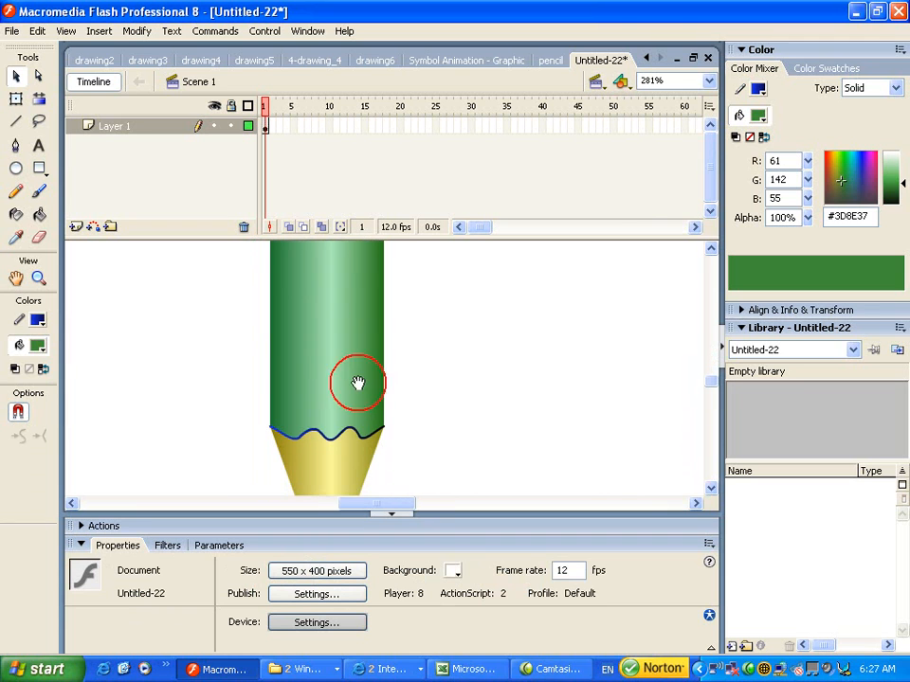
drag(355, 430, 325, 380)
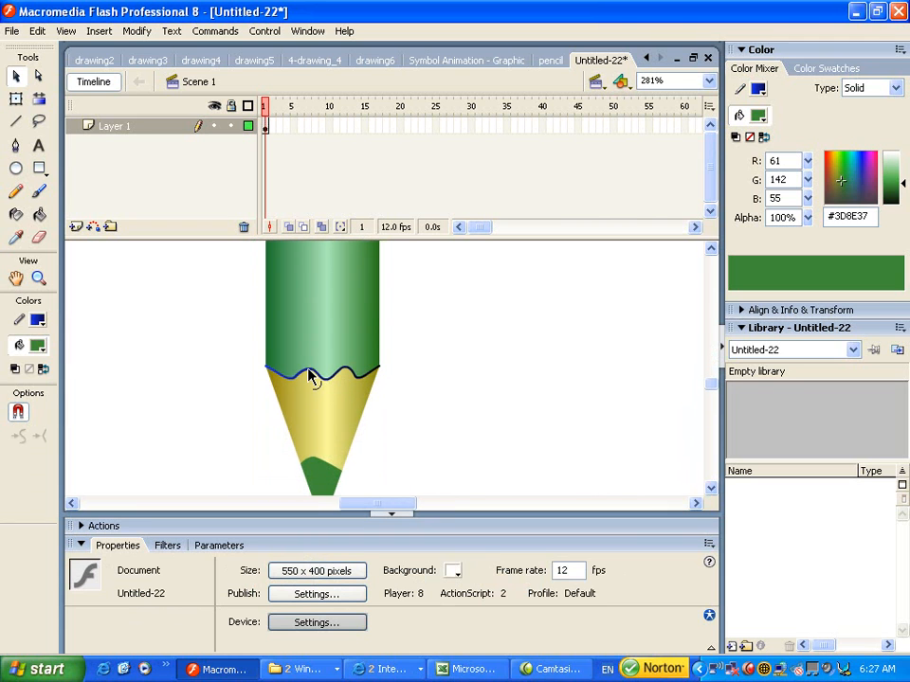
click(310, 375)
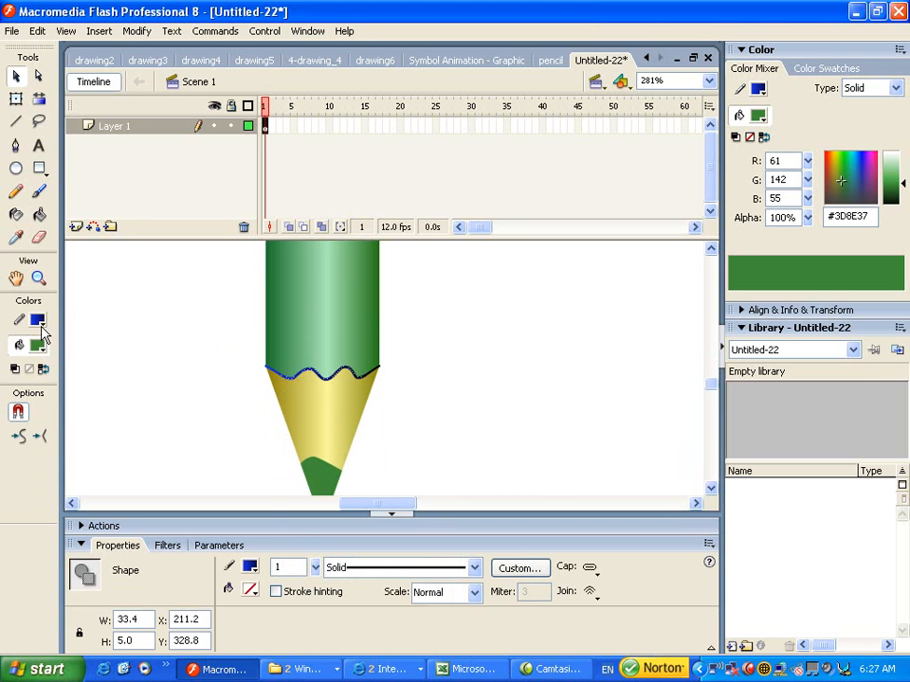
- Recolour the wavy line and its small left end piece dark green #2D8024
click(39, 323)
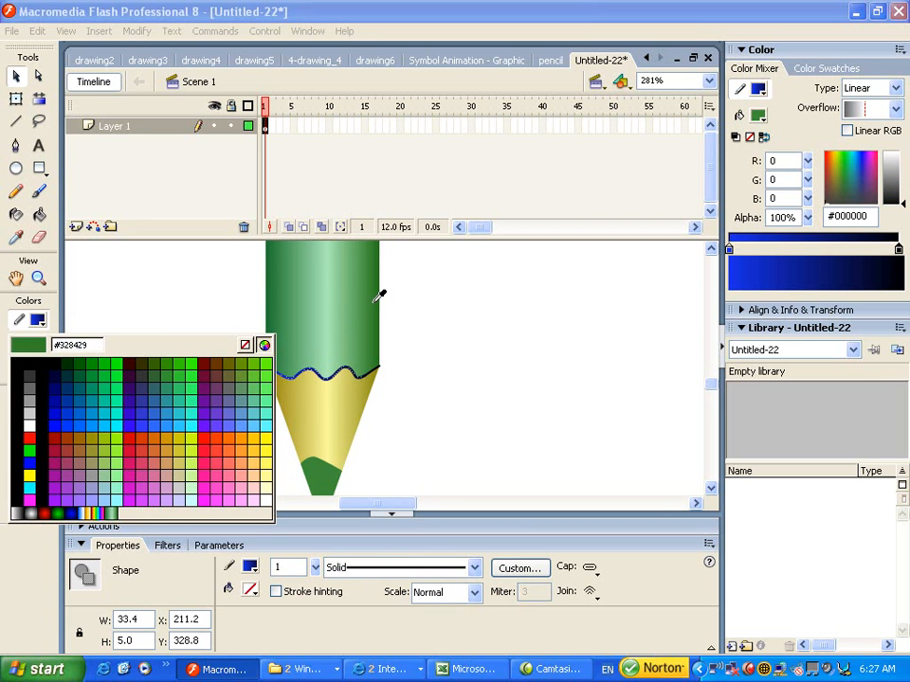
click(377, 299)
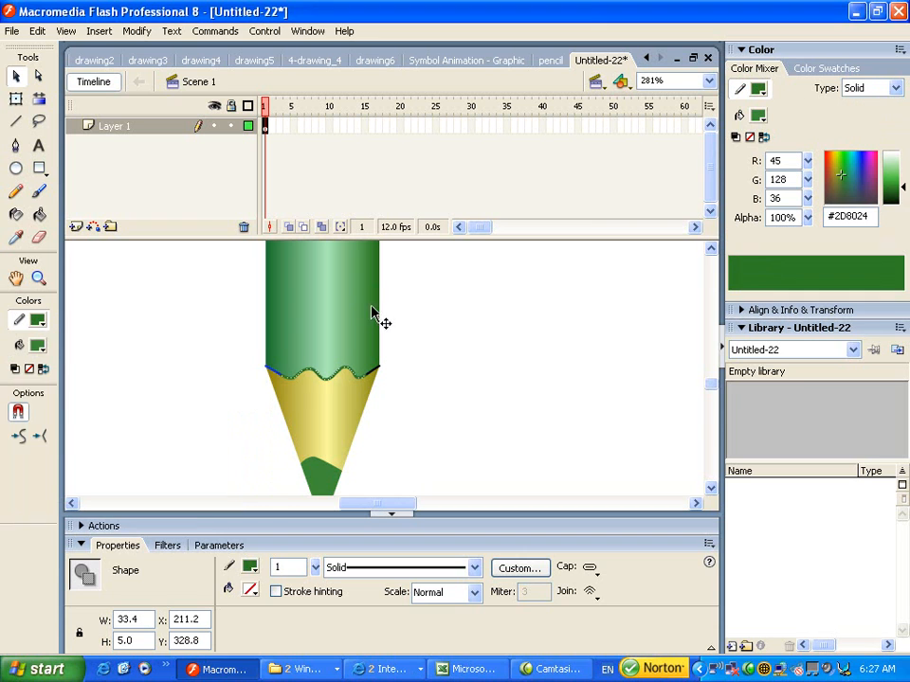
click(237, 368)
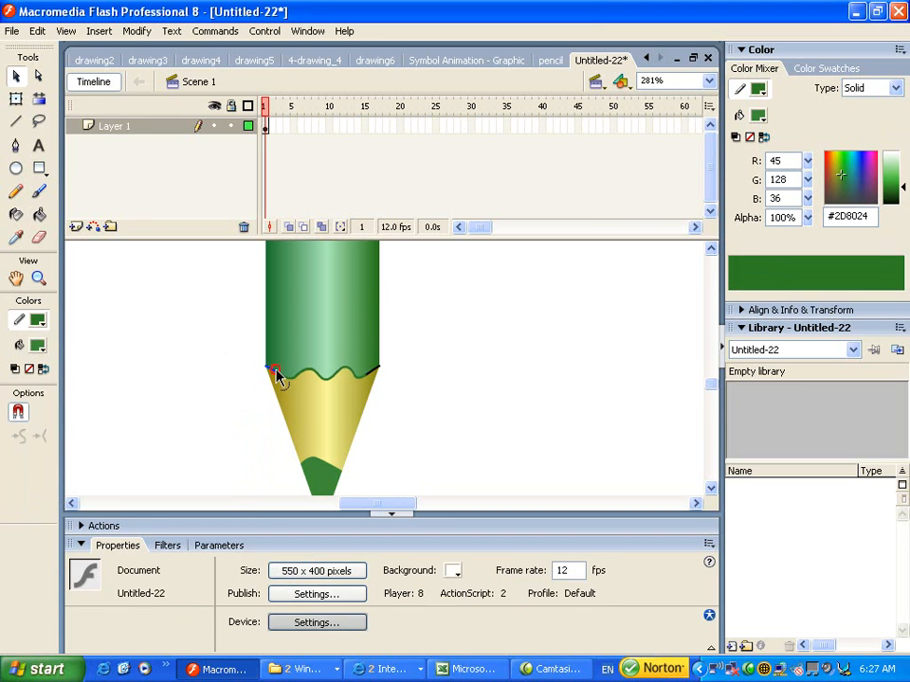
click(276, 372)
click(39, 321)
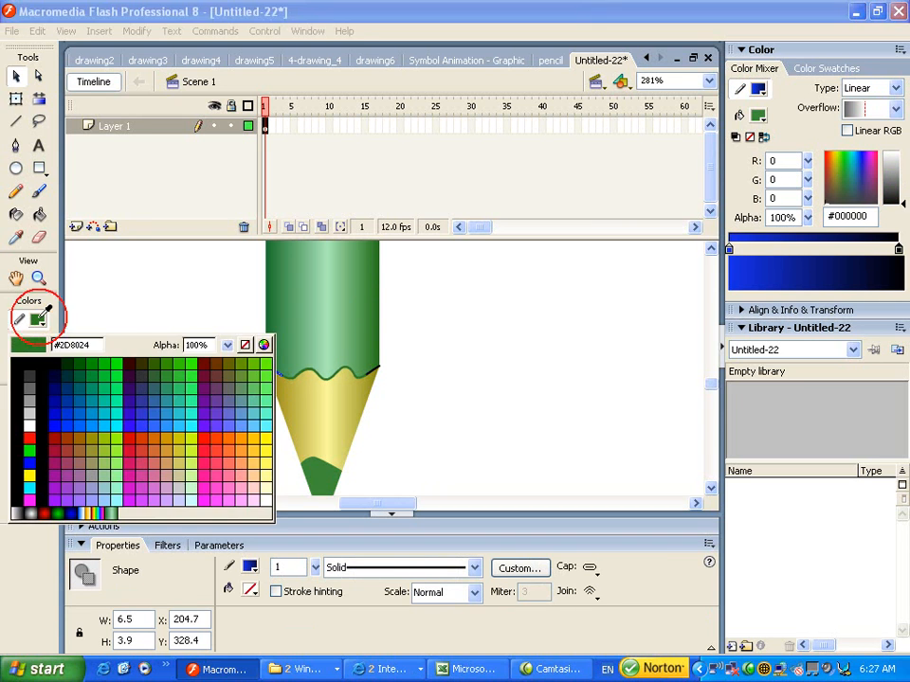
click(44, 323)
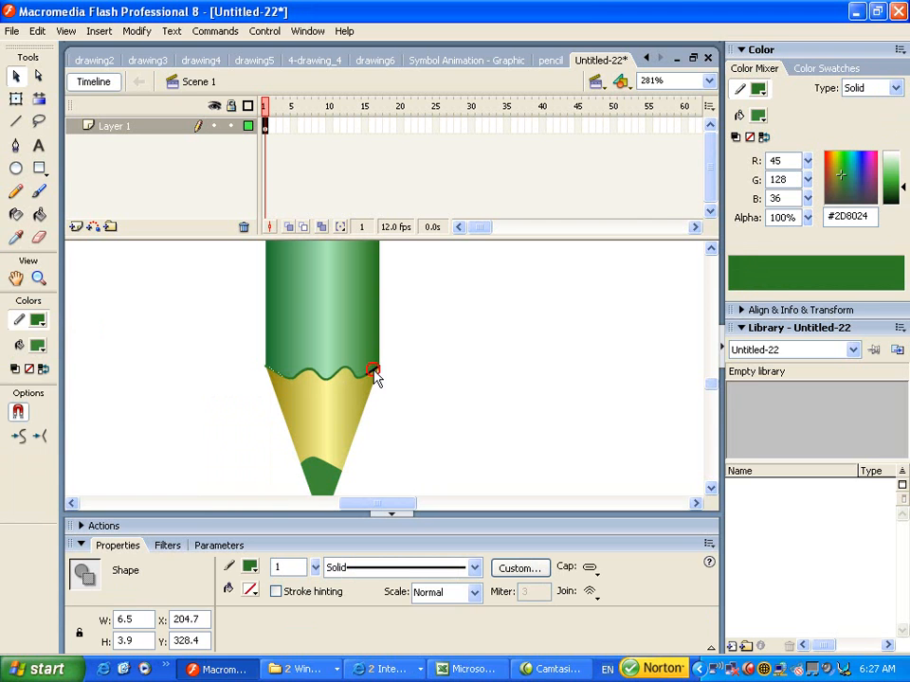
- Recolour the right end piece #2D8024, check it up close, then refit the stage
click(373, 371)
click(39, 321)
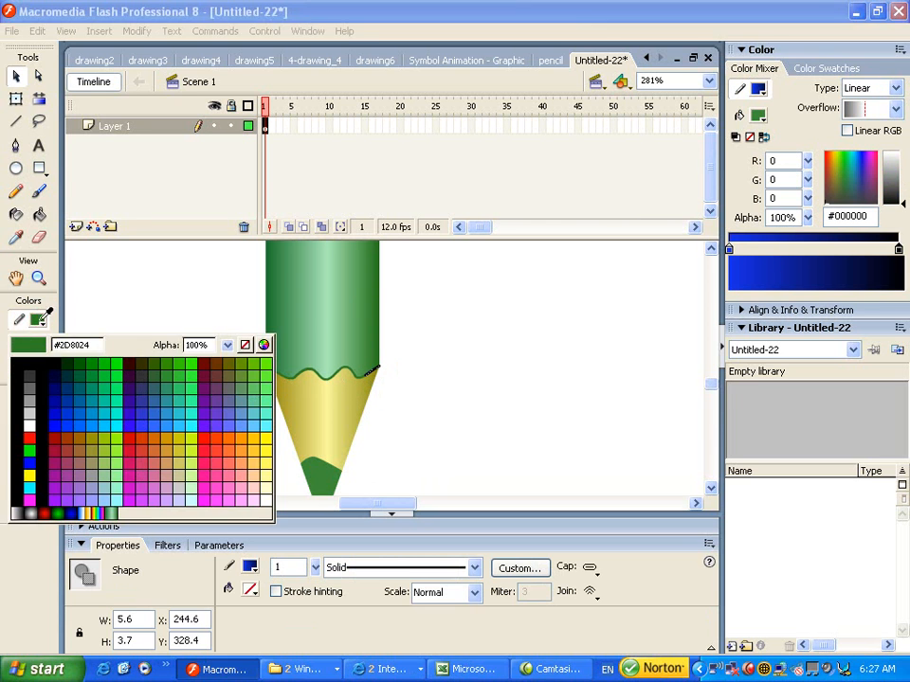
click(37, 319)
click(426, 331)
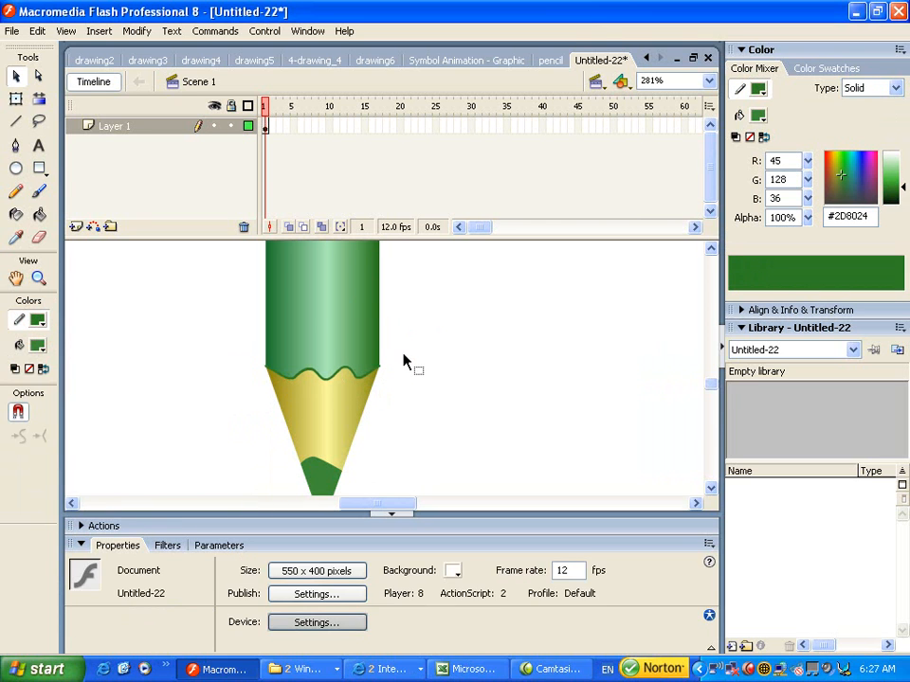
key(ctrl+space)
drag(399, 337, 366, 391)
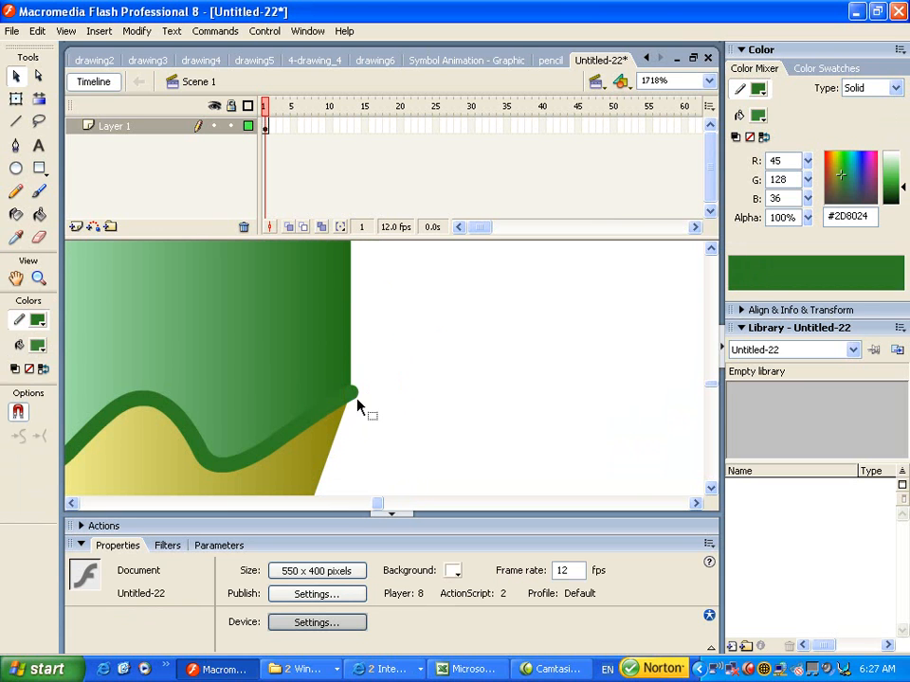
click(353, 394)
click(361, 390)
key(ctrl+2)
key(space)
mouse_move(357, 430)
mouse_down()
mouse_move(352, 359)
mouse_move(351, 380)
mouse_up()
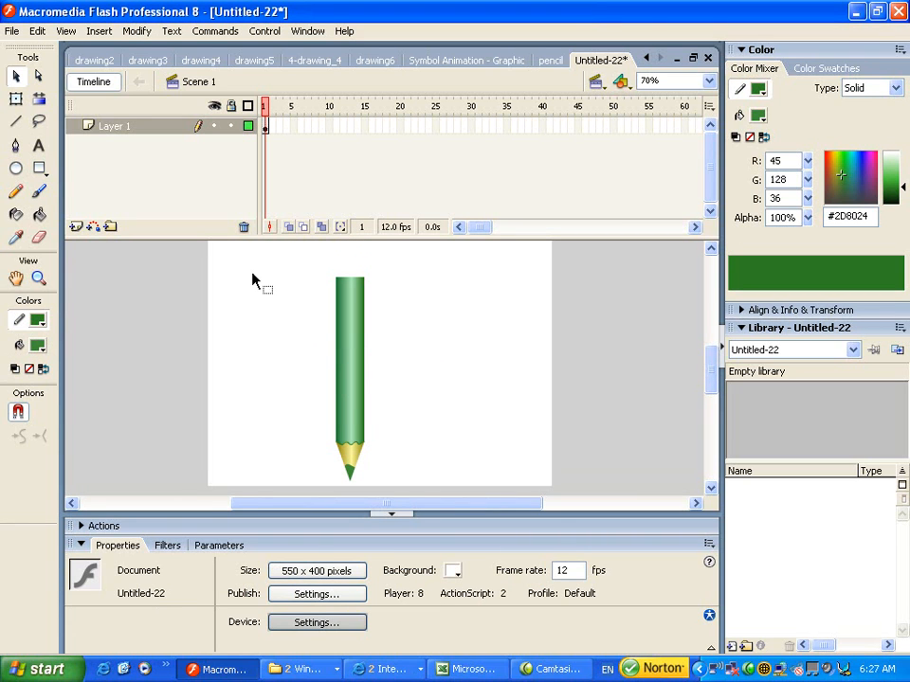
- Draw a dark green 45.5 × 18.5 rectangle over the top end of the pencil body
click(40, 168)
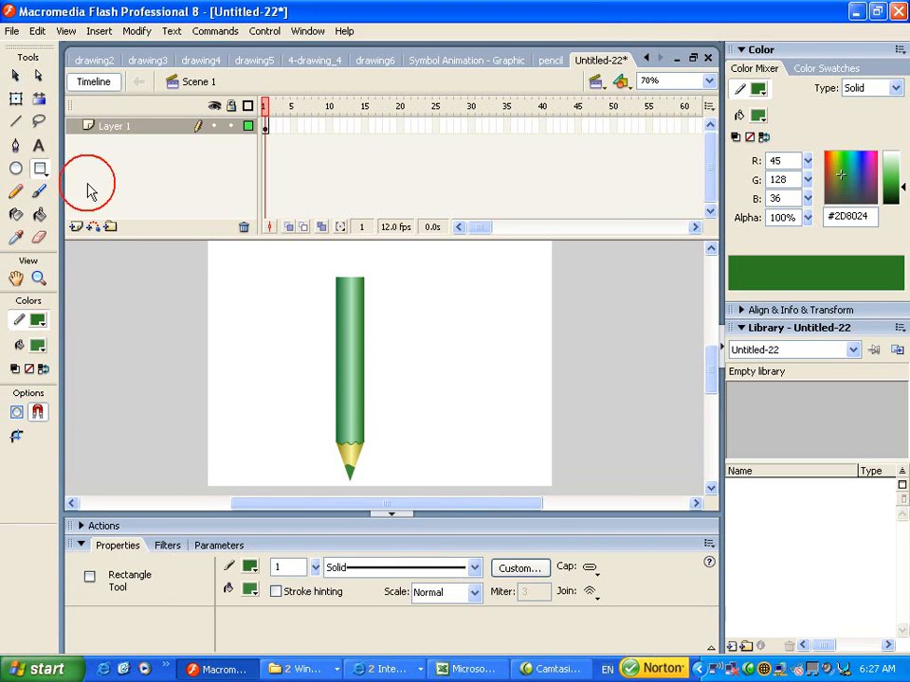
click(358, 284)
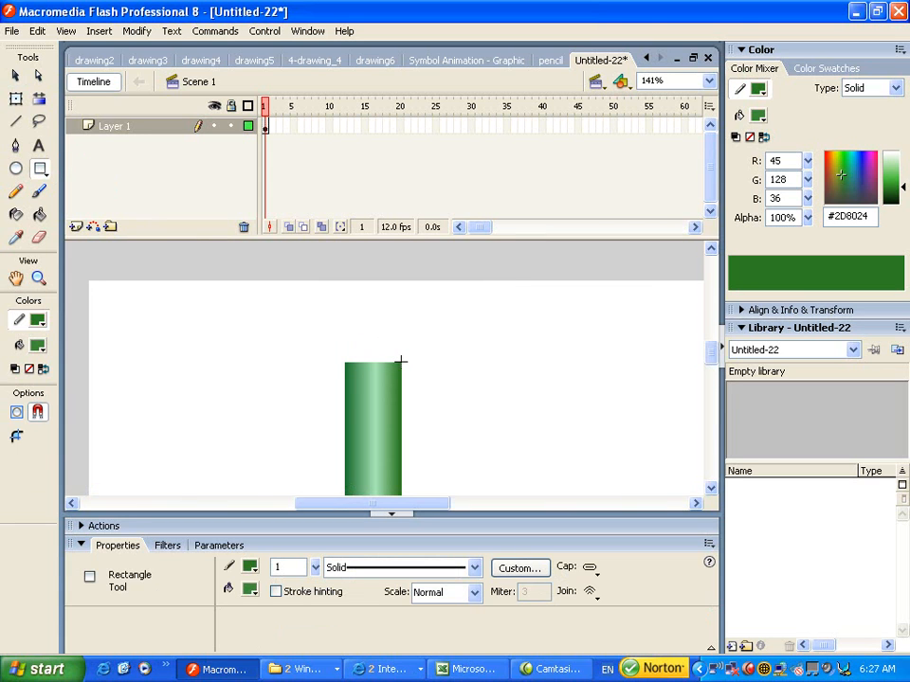
drag(402, 362, 343, 339)
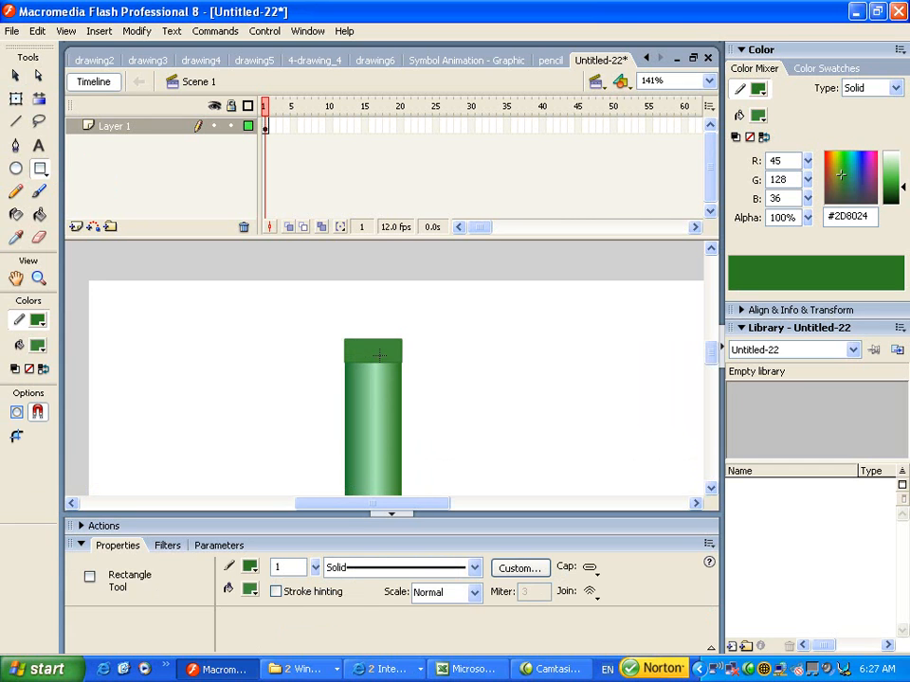
click(15, 75)
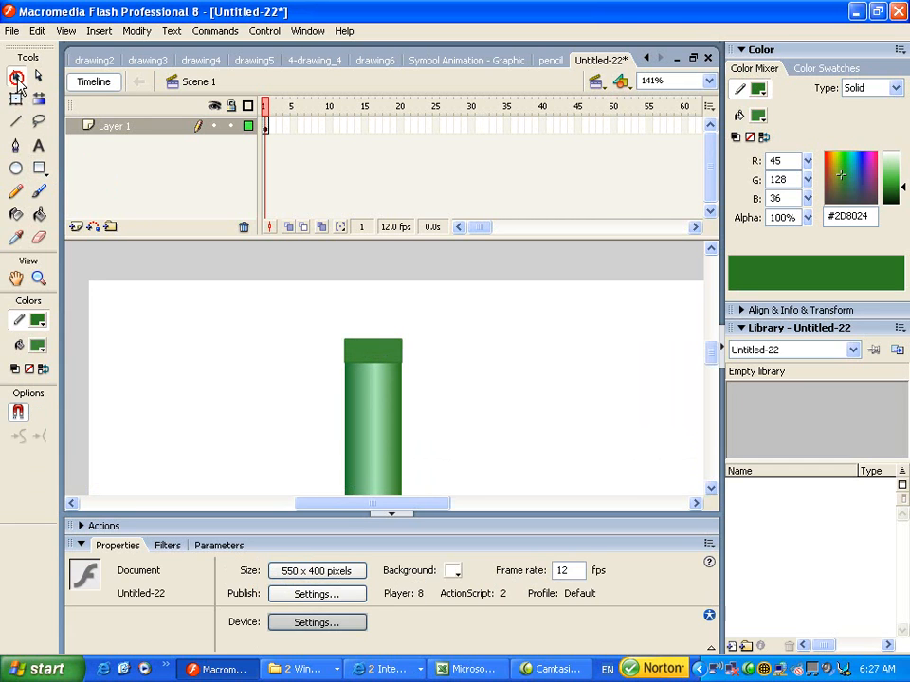
click(392, 347)
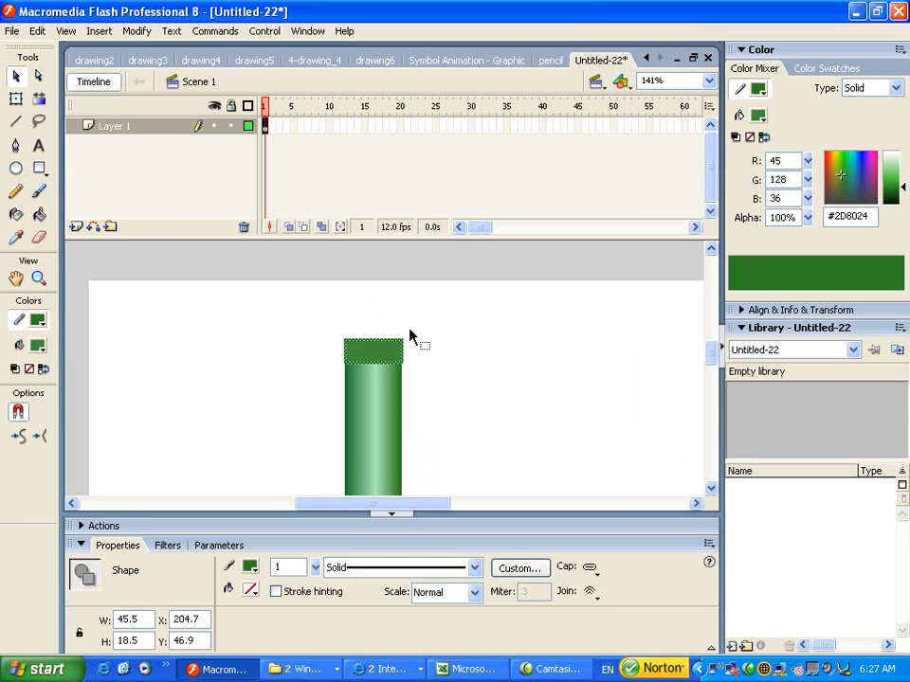
click(409, 335)
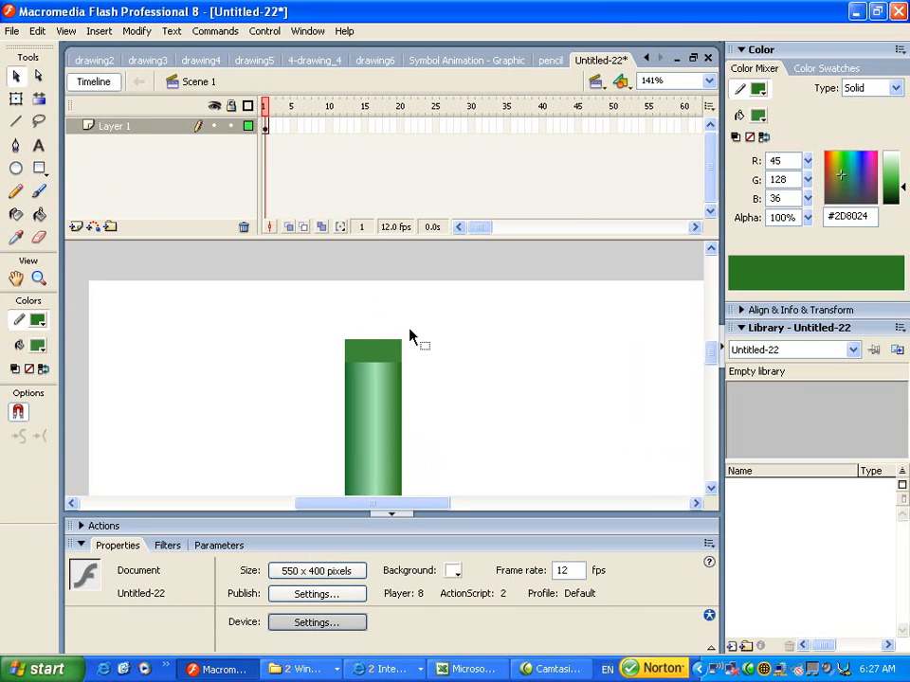
- Sample the body's green gradient with the Eyedropper and fill the top cap rectangle with it
click(365, 355)
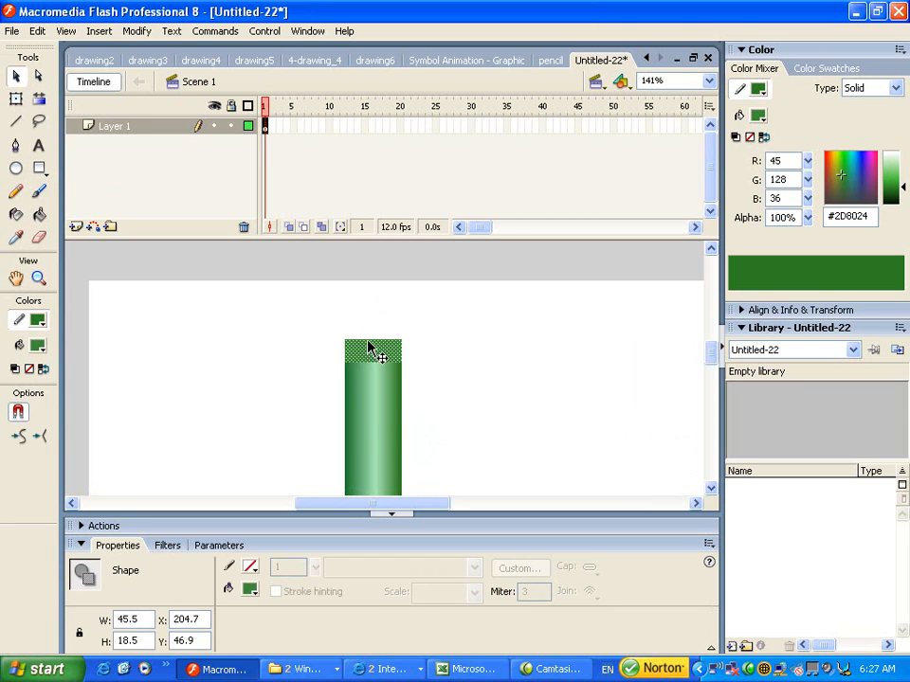
click(374, 414)
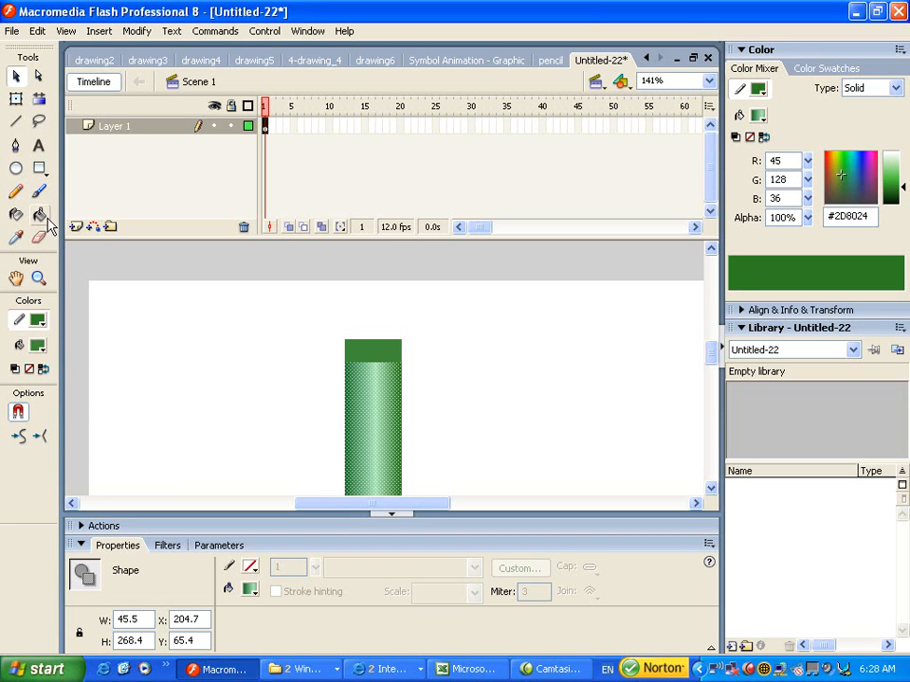
click(17, 241)
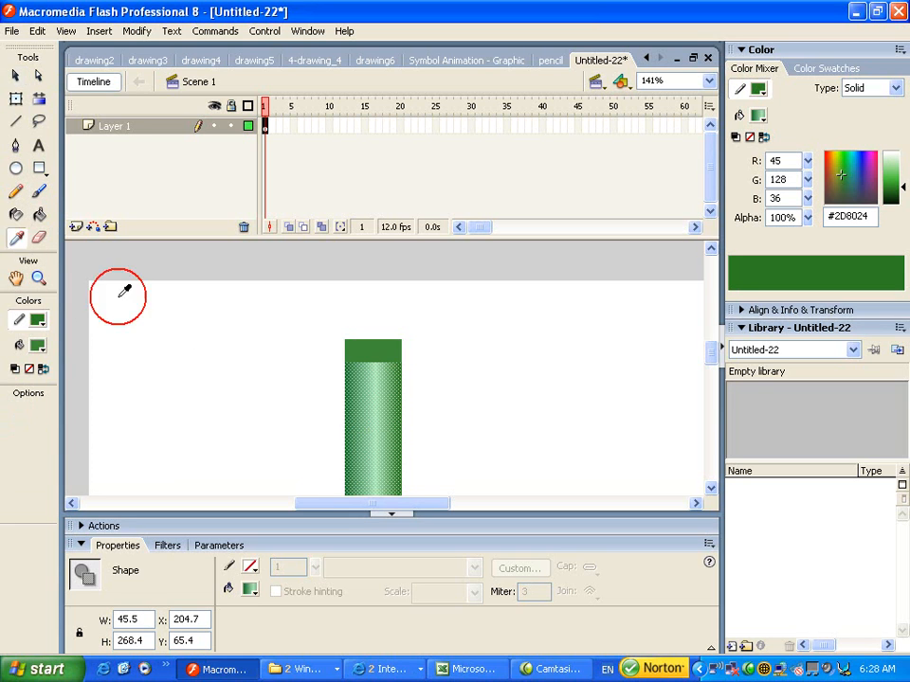
click(368, 389)
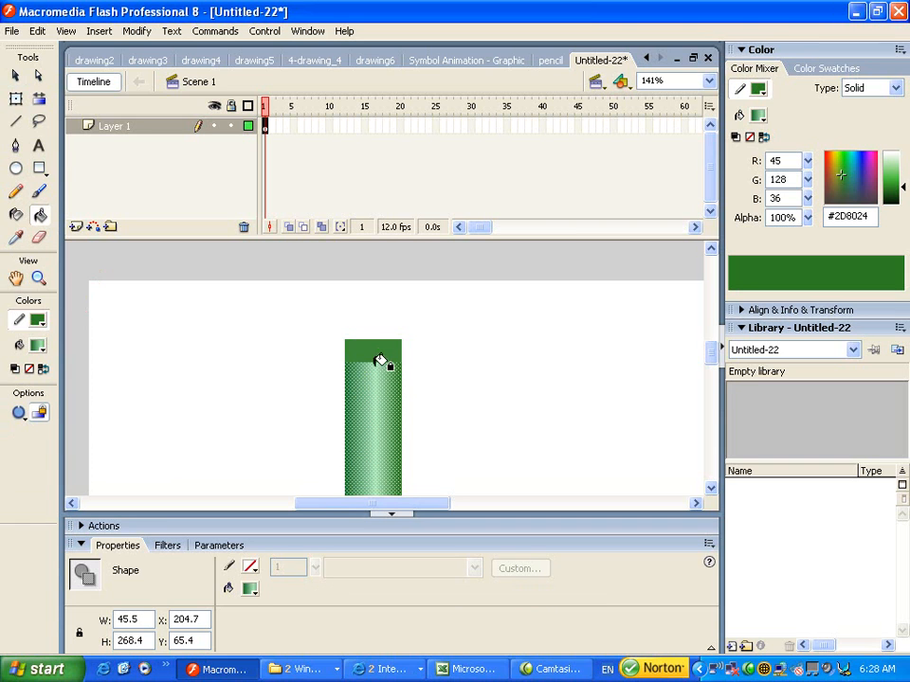
click(386, 348)
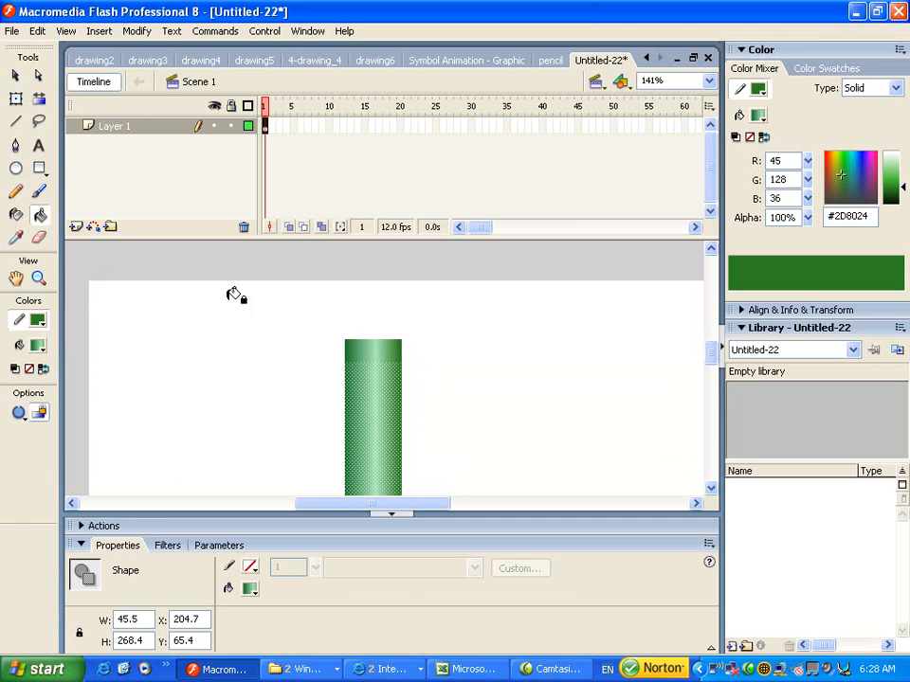
click(26, 79)
click(391, 353)
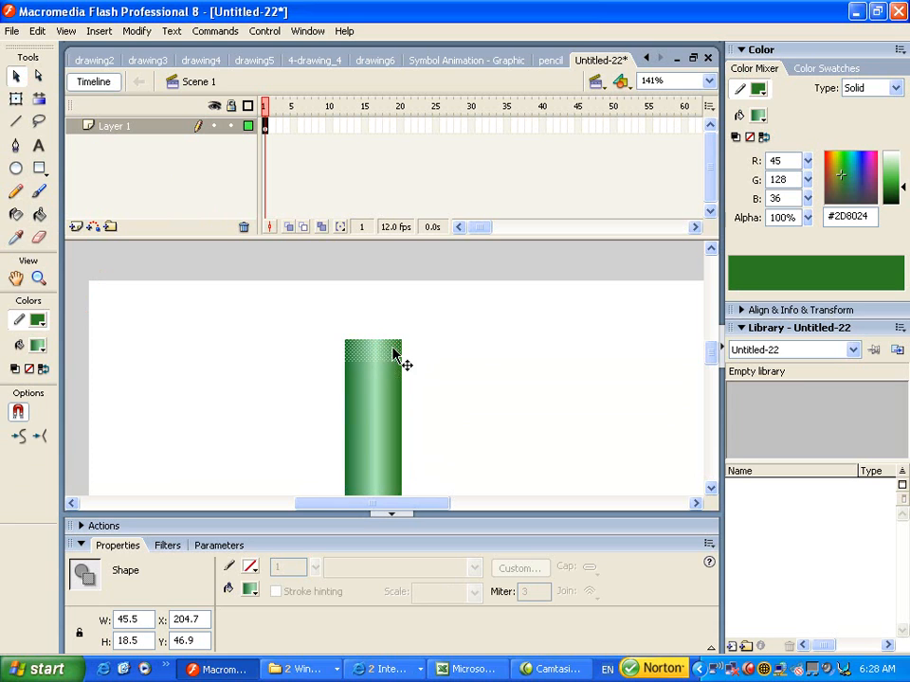
- Set the cap fill to a linear gradient and add a middle colour stop in the Color Mixer
drag(904, 189, 901, 192)
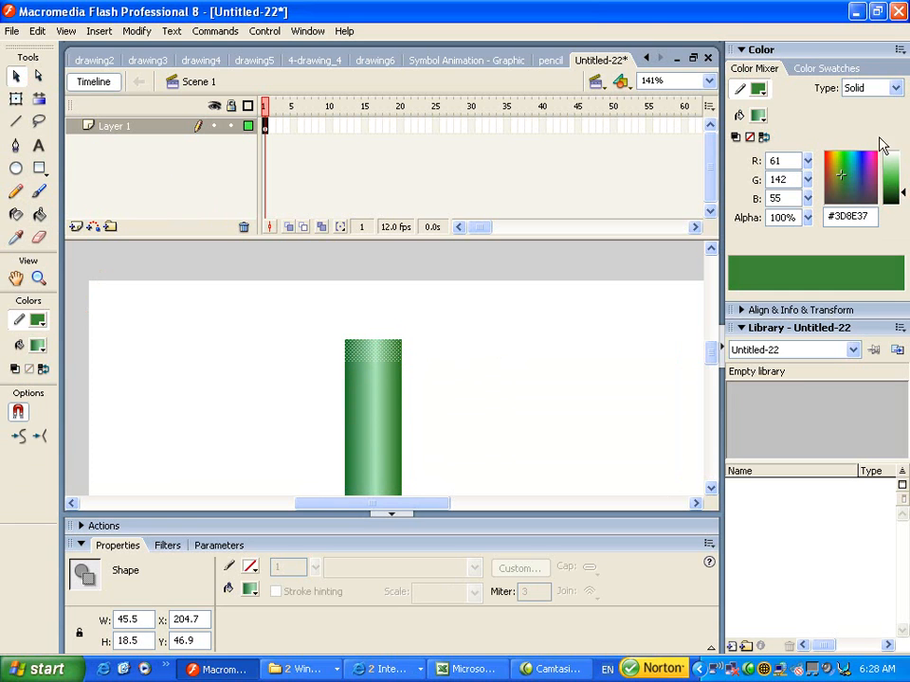
click(894, 88)
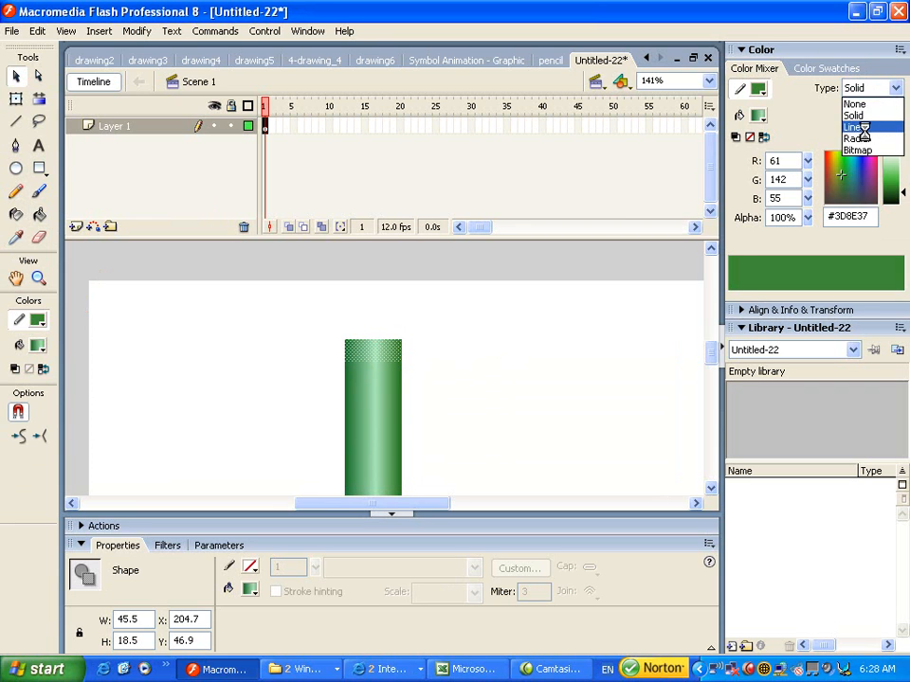
click(864, 126)
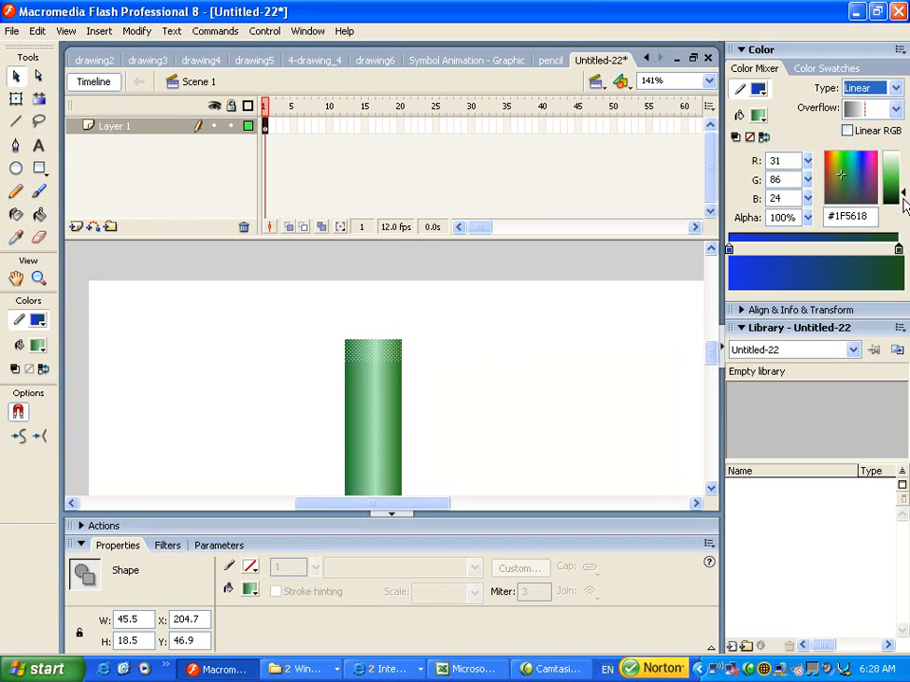
click(895, 249)
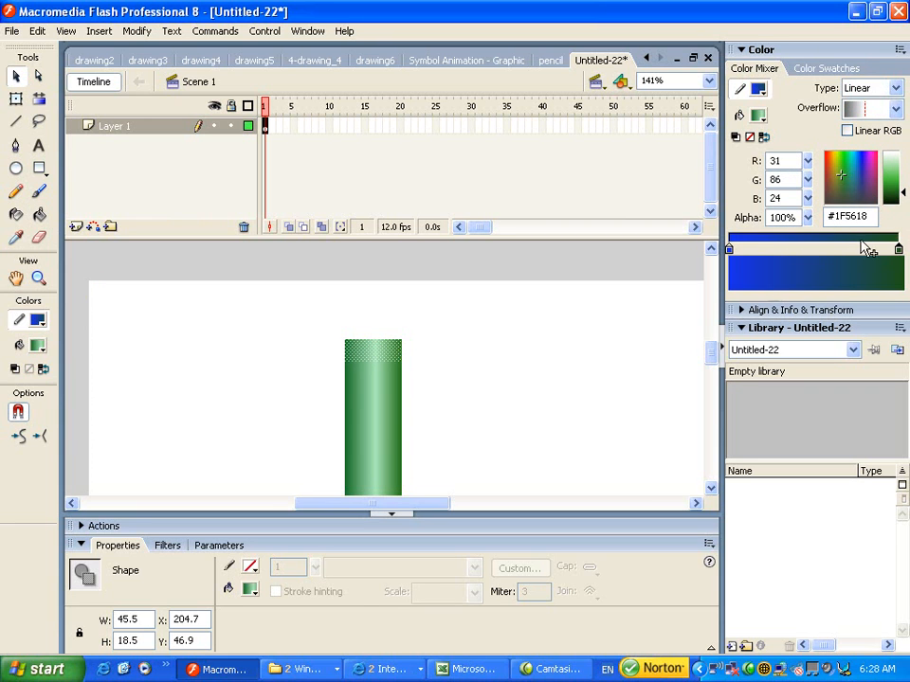
click(896, 248)
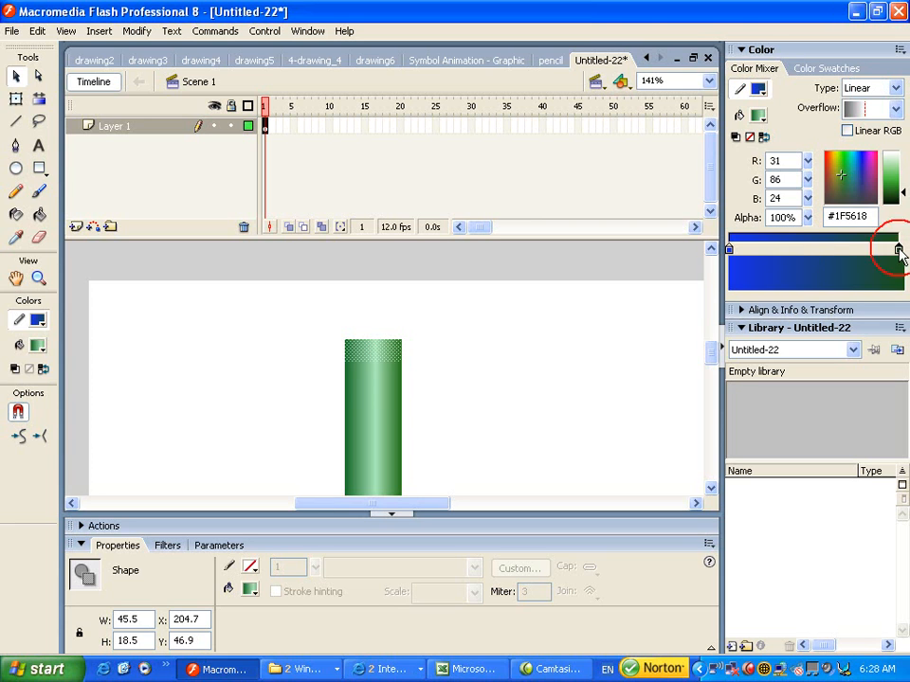
click(803, 249)
drag(803, 249, 613, 325)
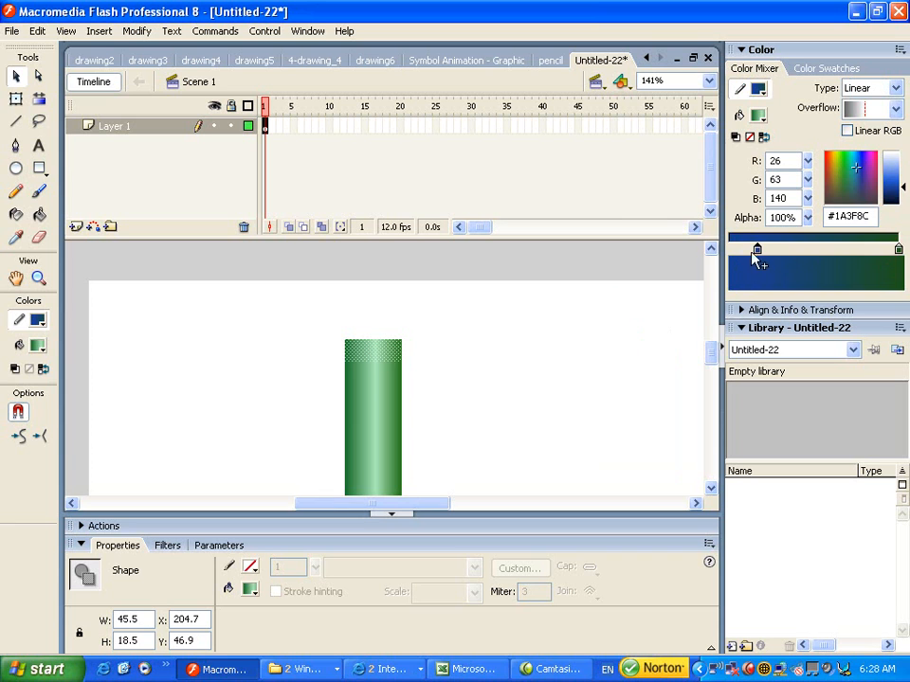
click(894, 107)
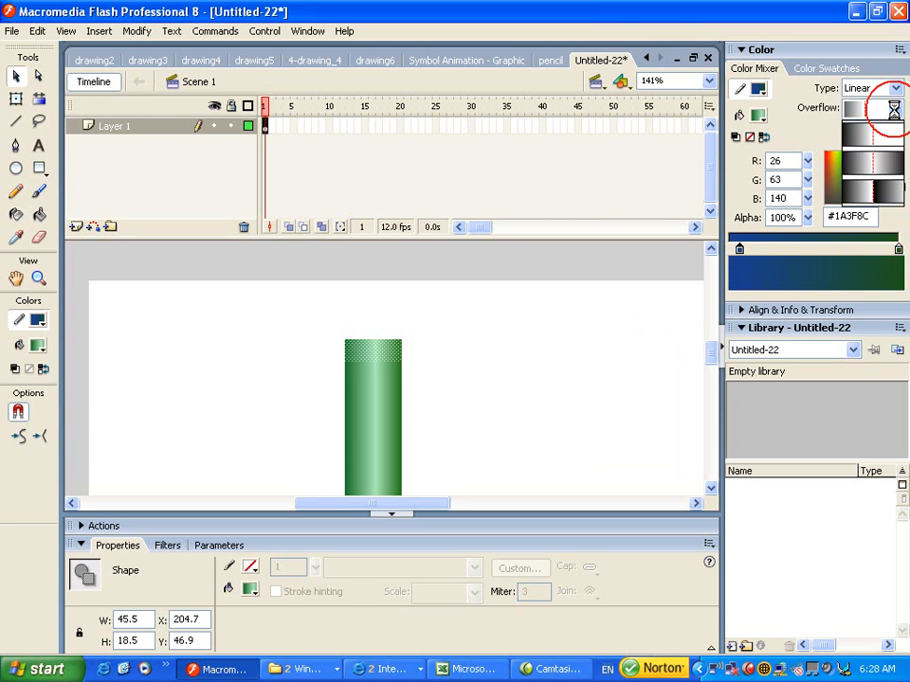
click(872, 138)
click(894, 87)
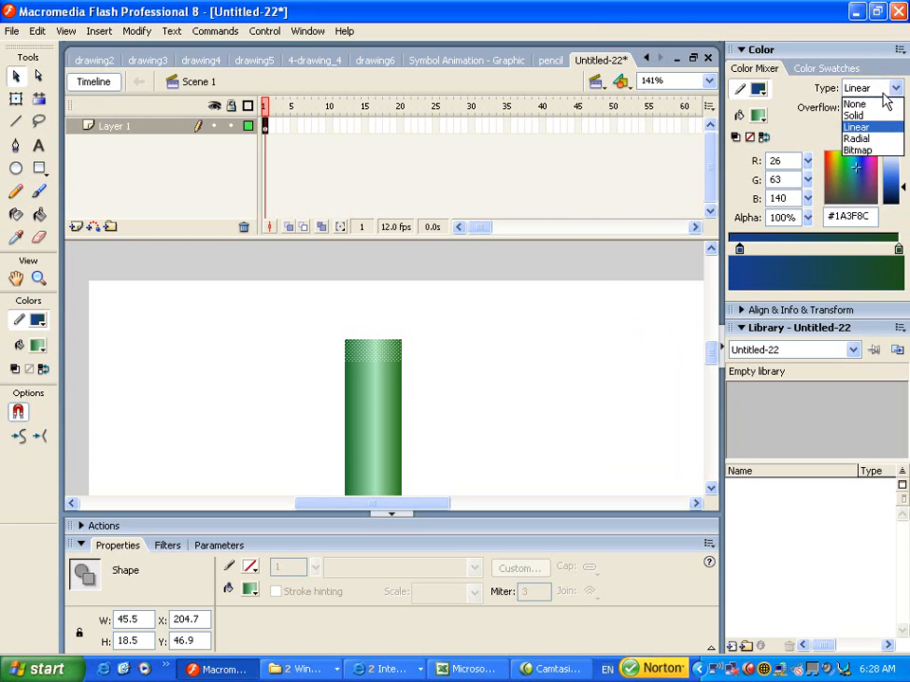
click(862, 128)
- Darken the gradient's right, left and middle stops, giving the cap a #28AC42 centre
click(756, 115)
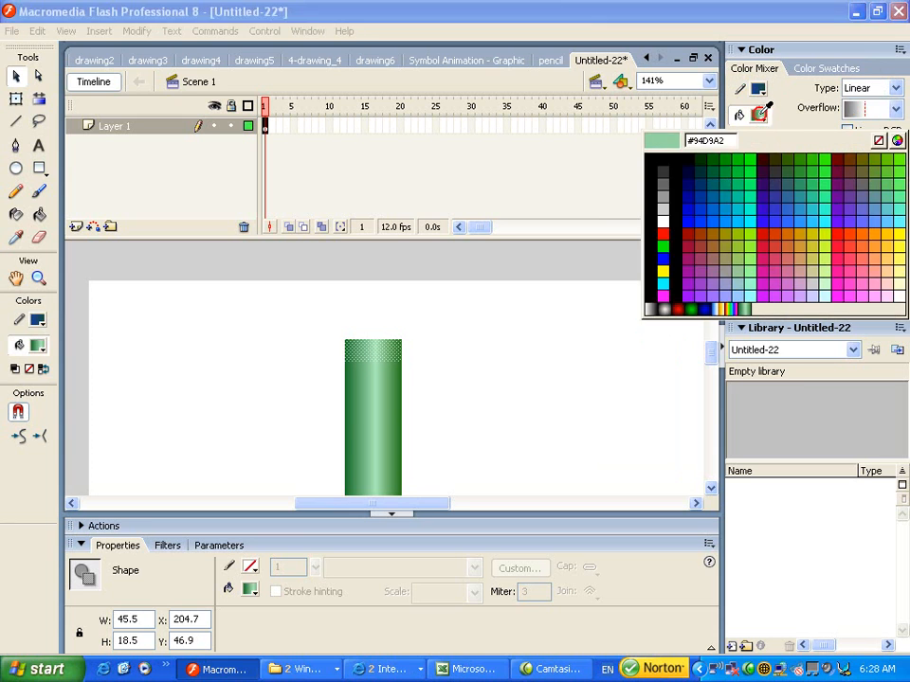
click(755, 118)
click(892, 88)
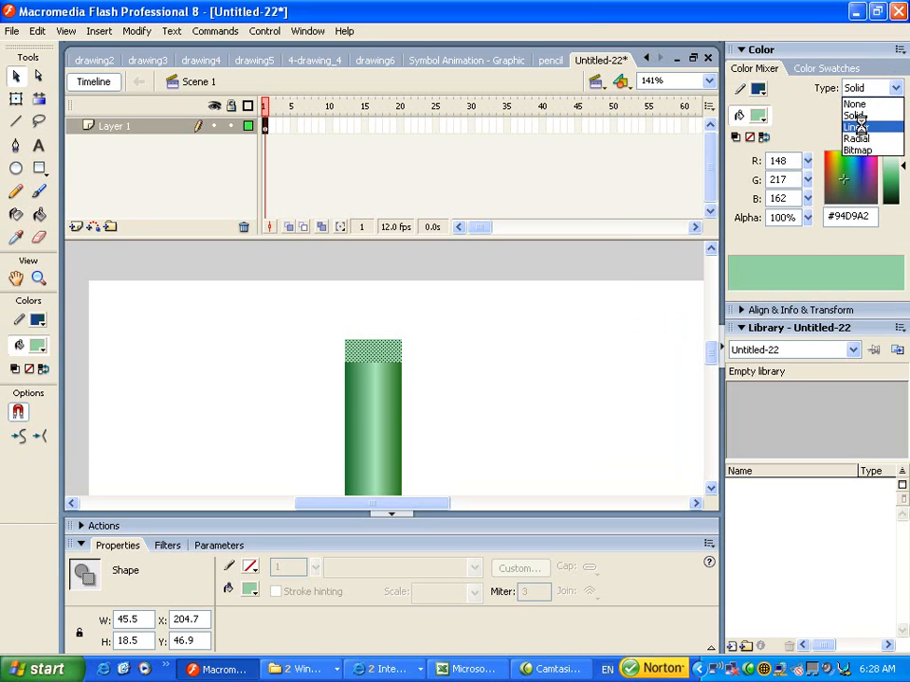
click(859, 127)
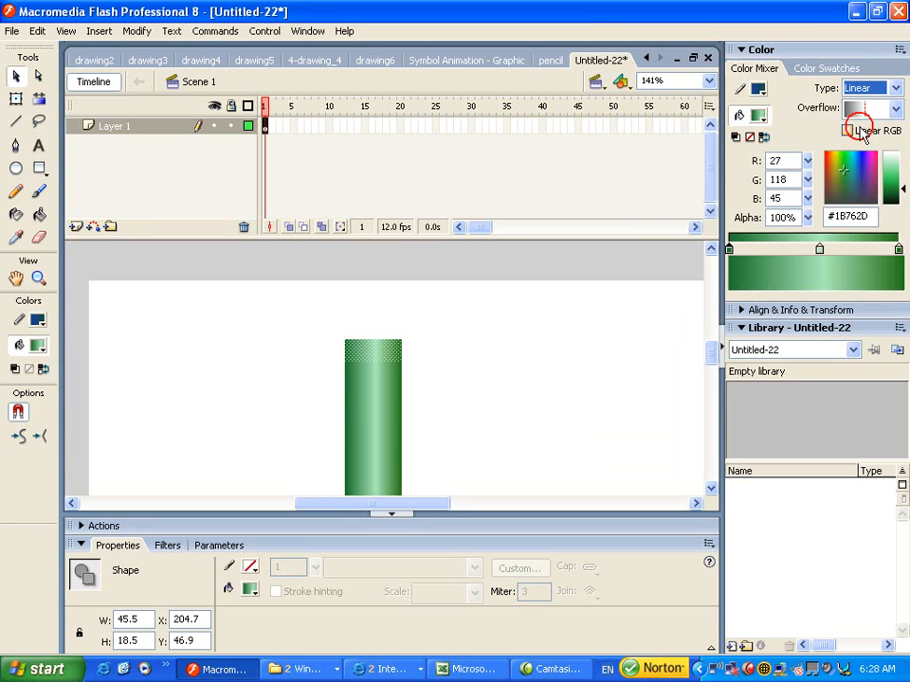
click(899, 250)
drag(904, 190, 902, 196)
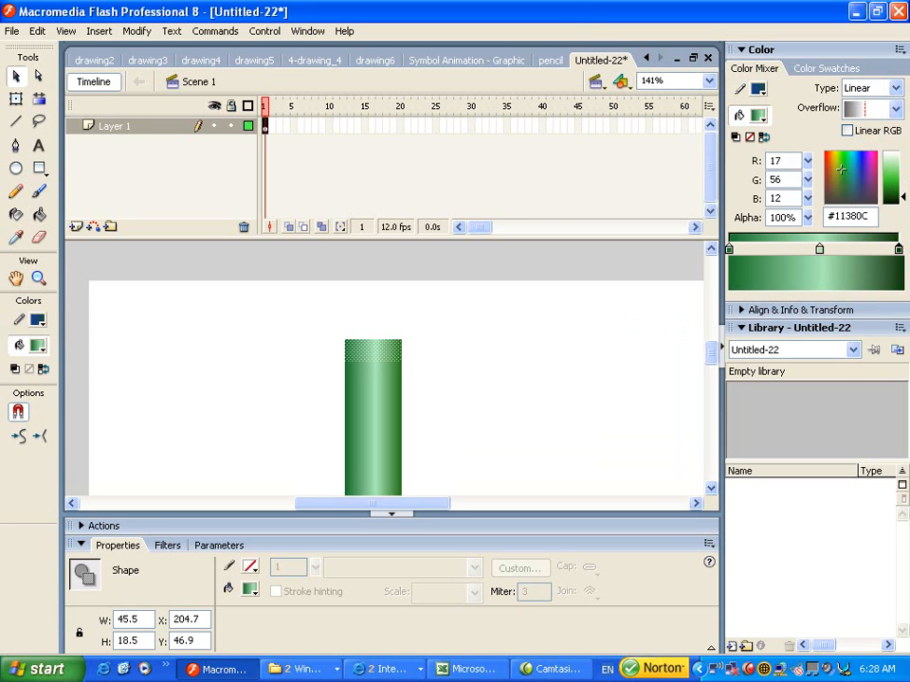
click(729, 250)
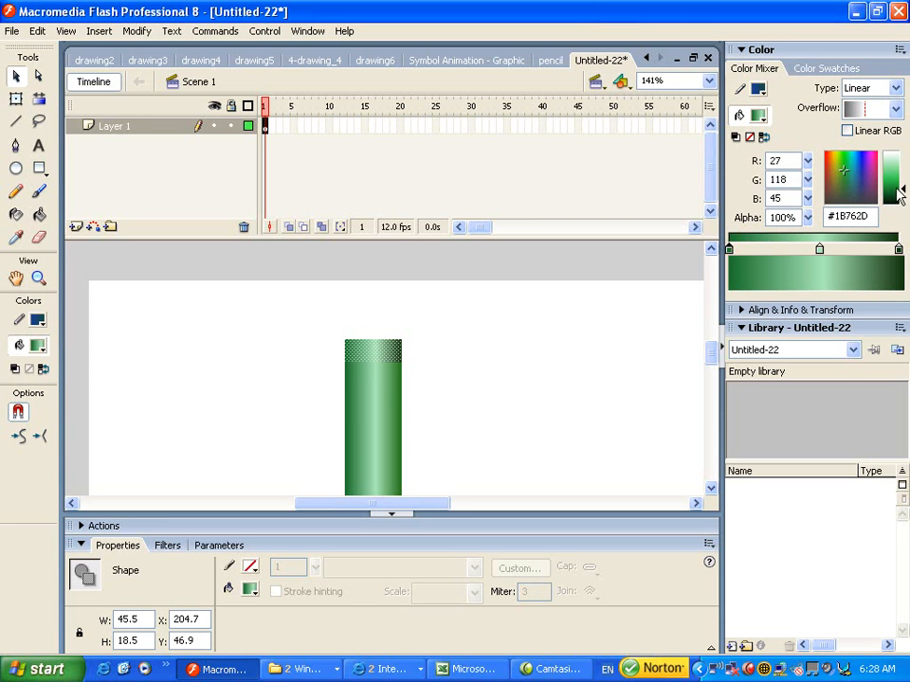
drag(903, 190, 903, 197)
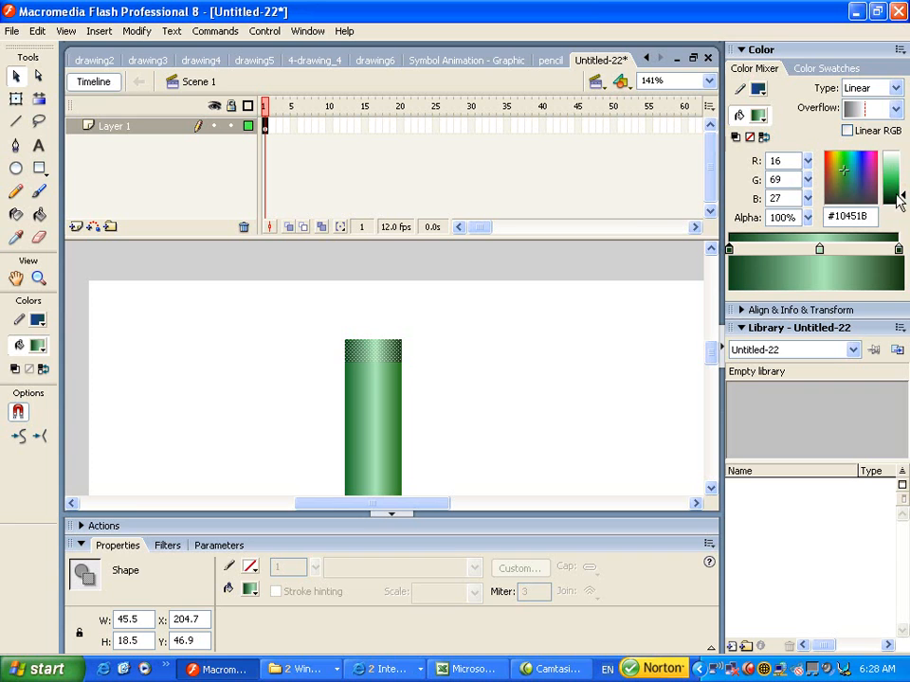
click(819, 250)
drag(903, 163, 902, 184)
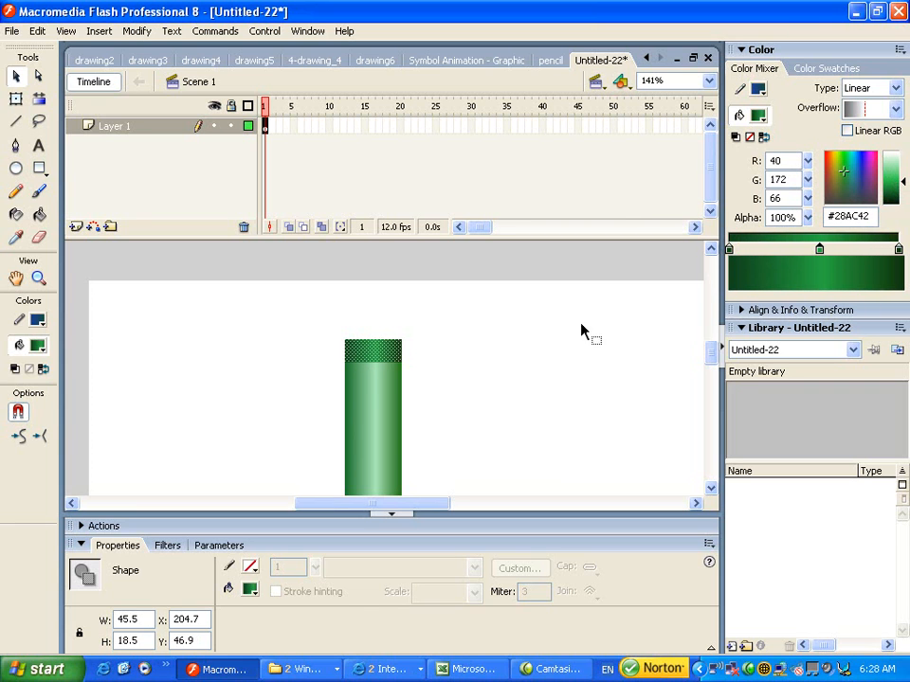
click(531, 333)
drag(397, 404, 406, 368)
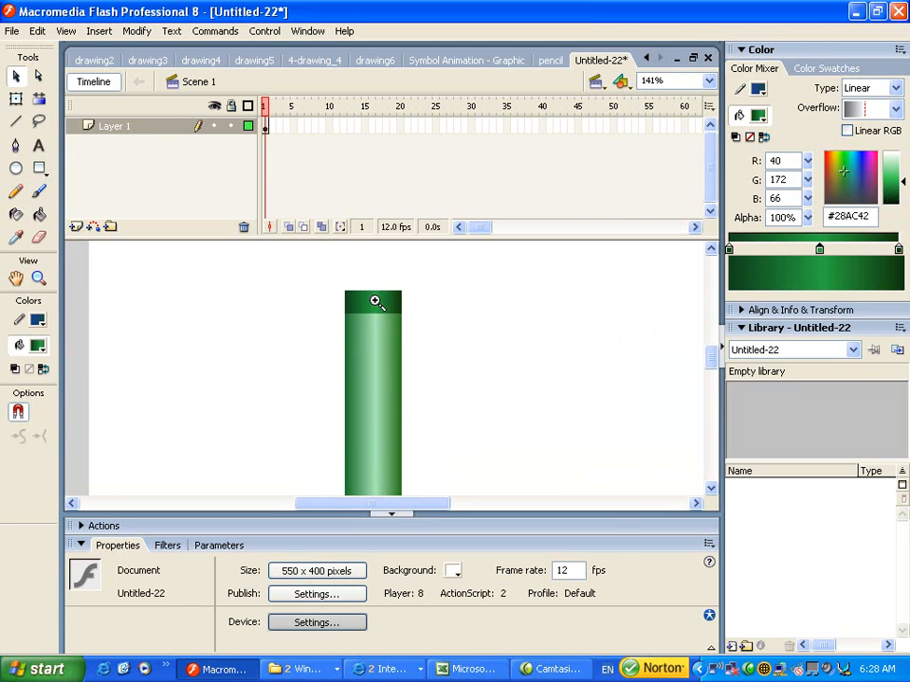
- Bend the cap's top edge into a dome and curve the cap/body boundary upward
click(374, 299)
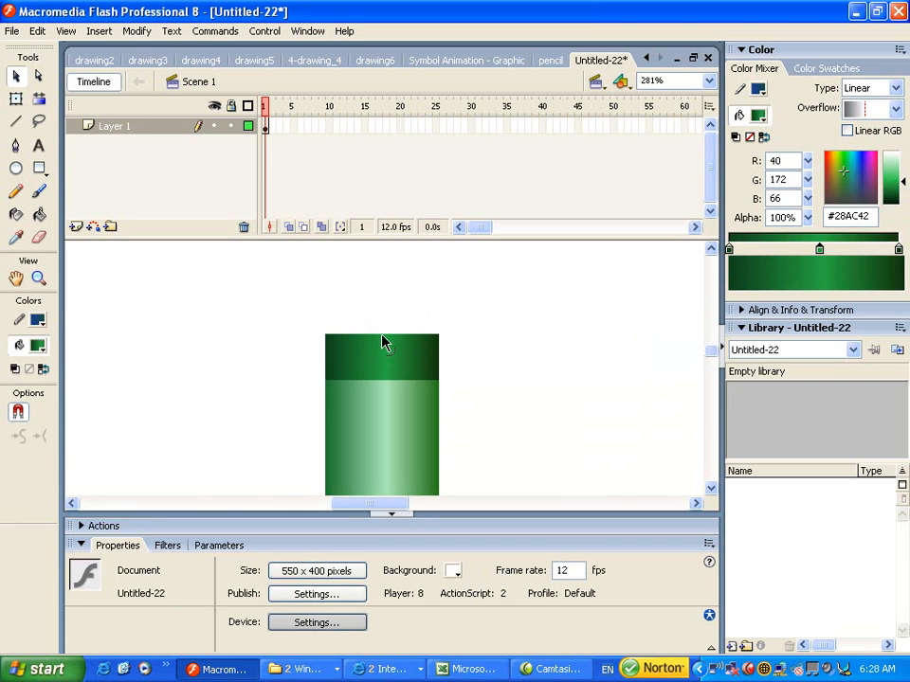
drag(383, 343, 385, 331)
drag(386, 380, 385, 376)
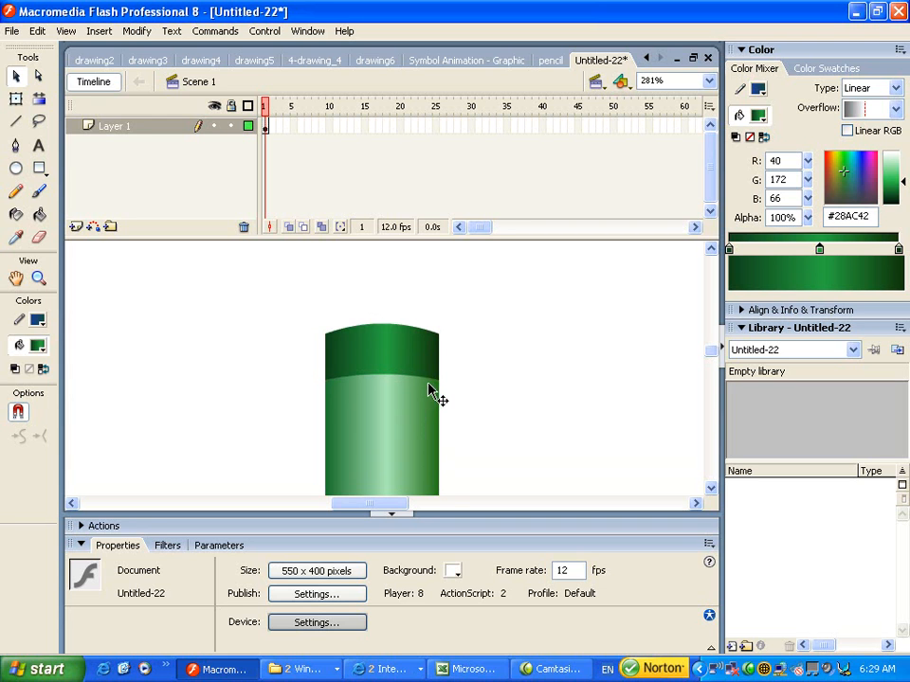
click(436, 397)
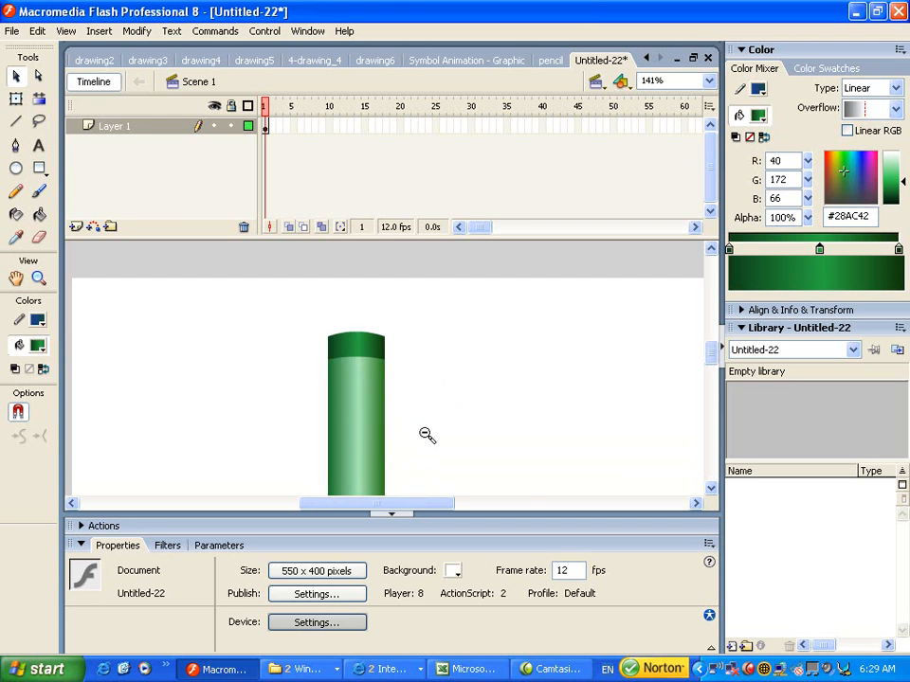
click(382, 444)
mouse_move(388, 459)
mouse_down()
mouse_move(379, 382)
mouse_move(391, 368)
mouse_up()
- Paste the reference pencil's label into Untitled-22, then delete the pasted copy
click(548, 60)
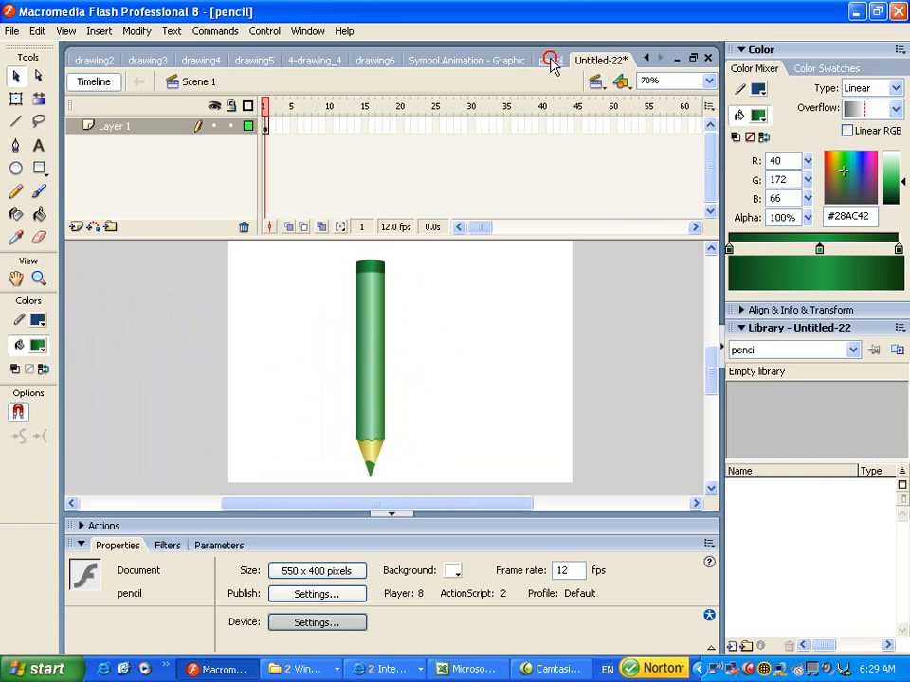
click(369, 317)
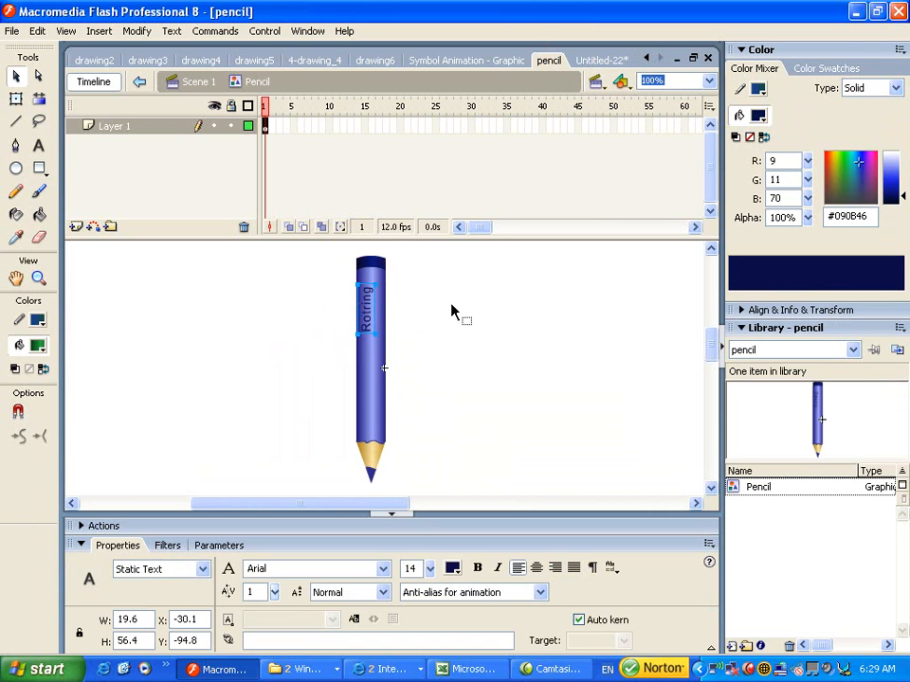
click(601, 61)
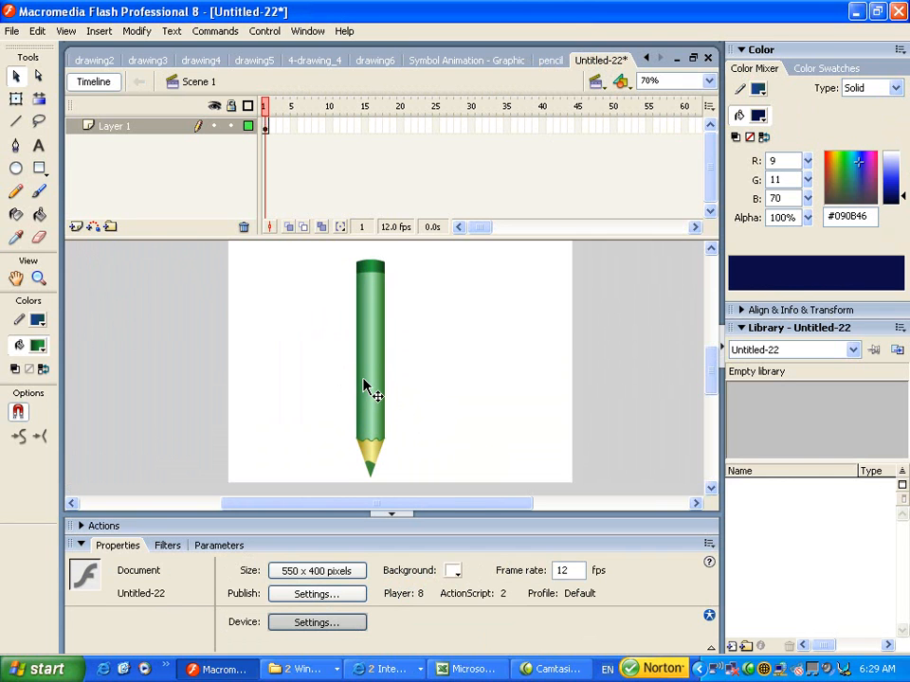
key(ctrl+v)
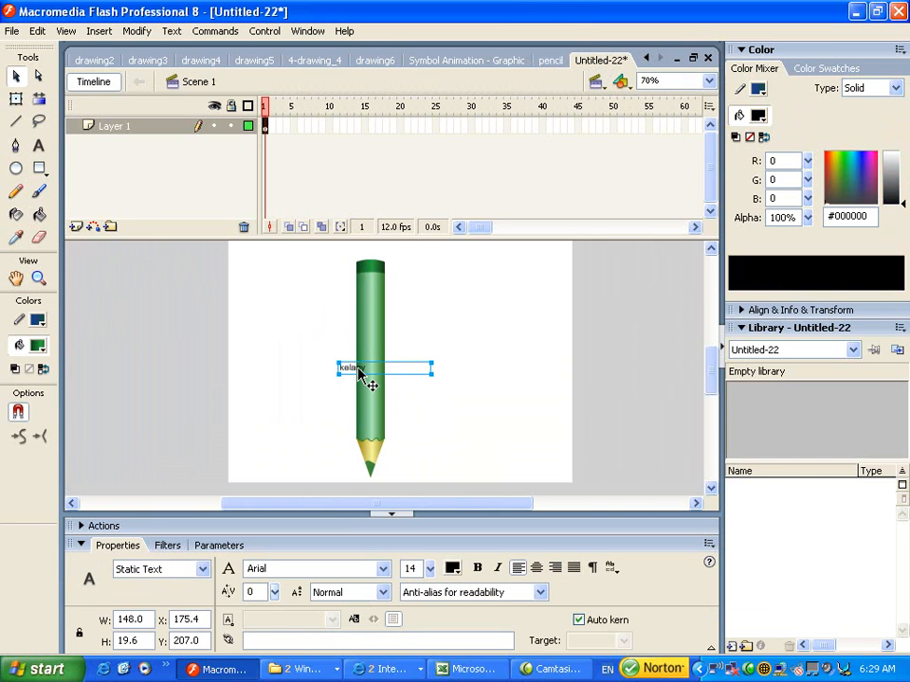
key(Delete)
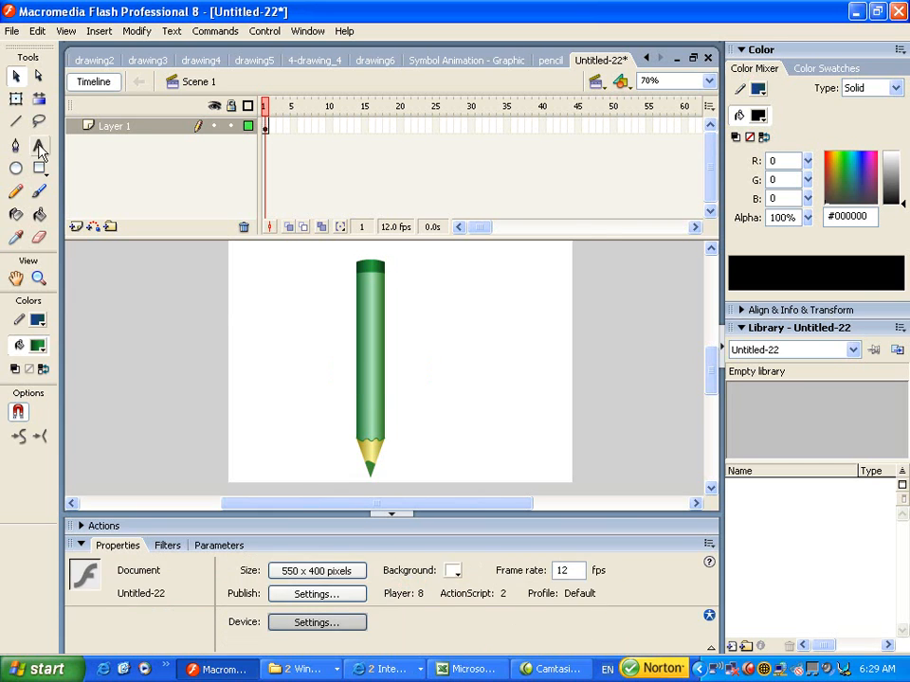
- Type 'Rotring' beside the pencil and colour it the cap's dark green #196F2A
click(39, 148)
click(277, 360)
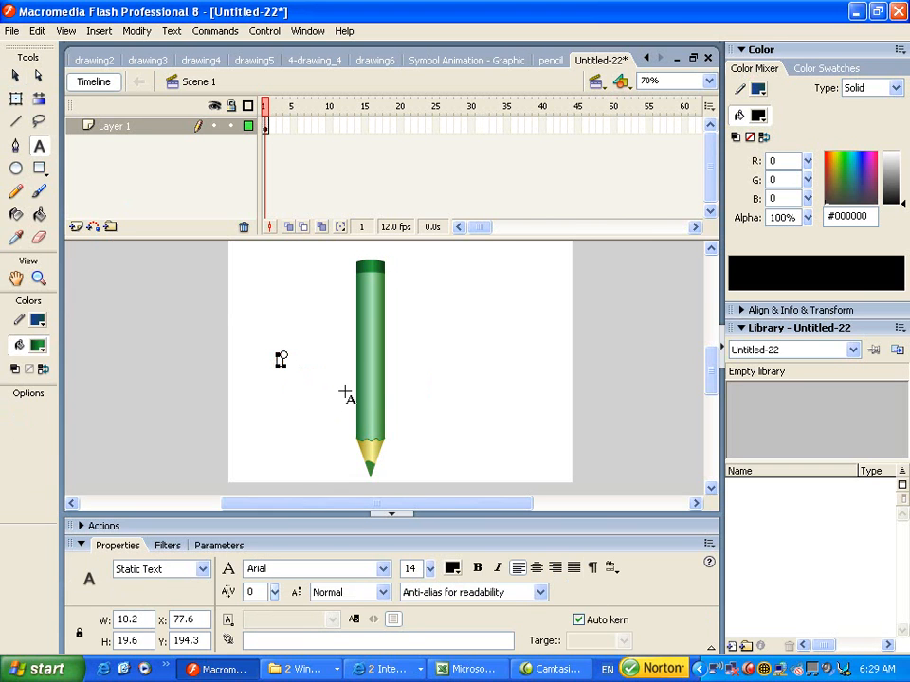
text(Rotring)
click(15, 75)
click(299, 378)
drag(291, 364, 305, 349)
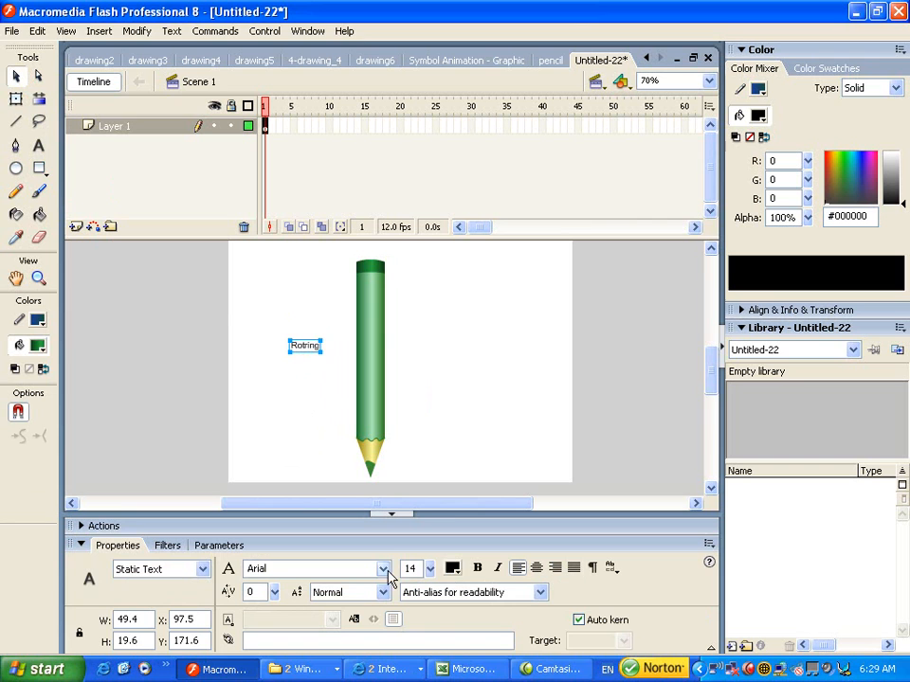
click(452, 567)
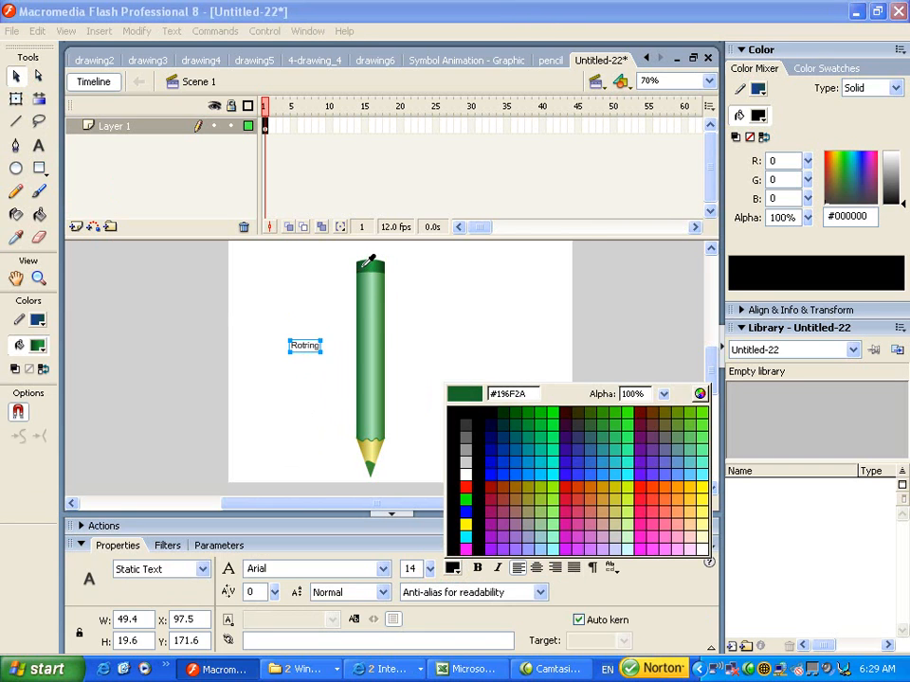
click(368, 268)
- Rotate the Rotring text 90° and place it vertically on the upper pencil body
click(15, 99)
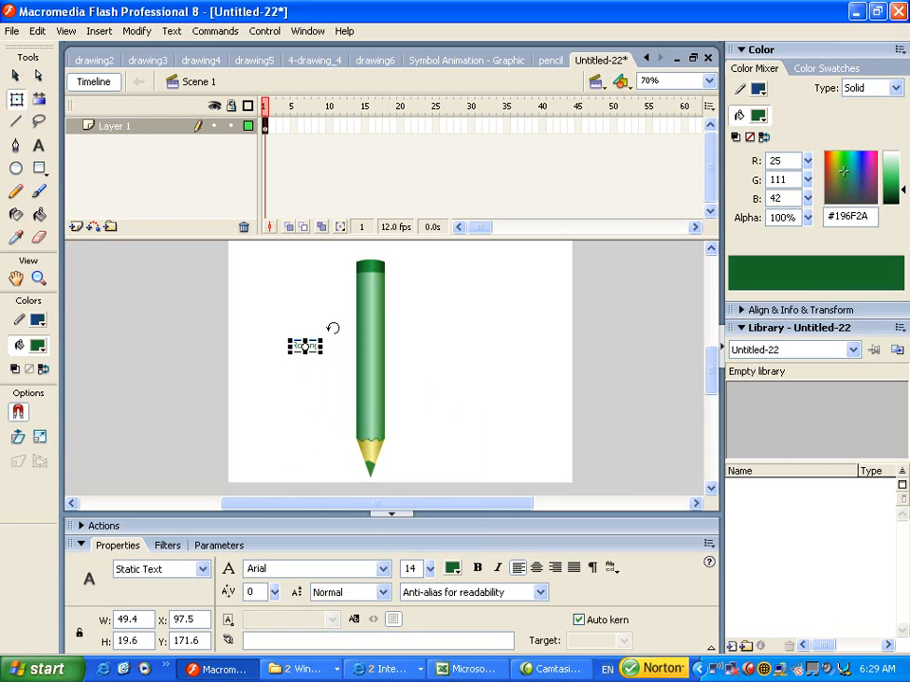
drag(329, 329, 300, 315)
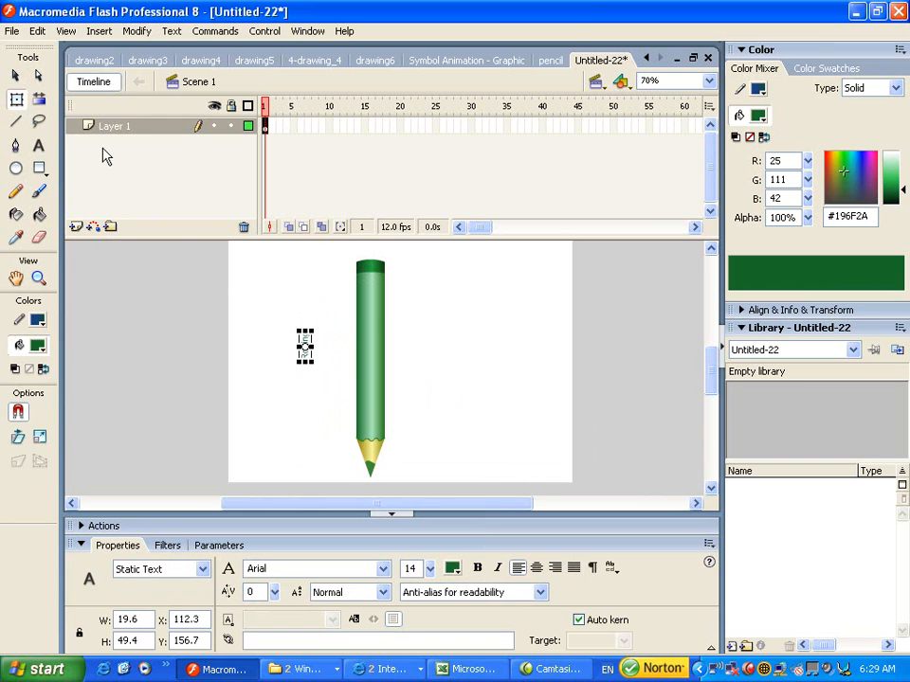
click(17, 76)
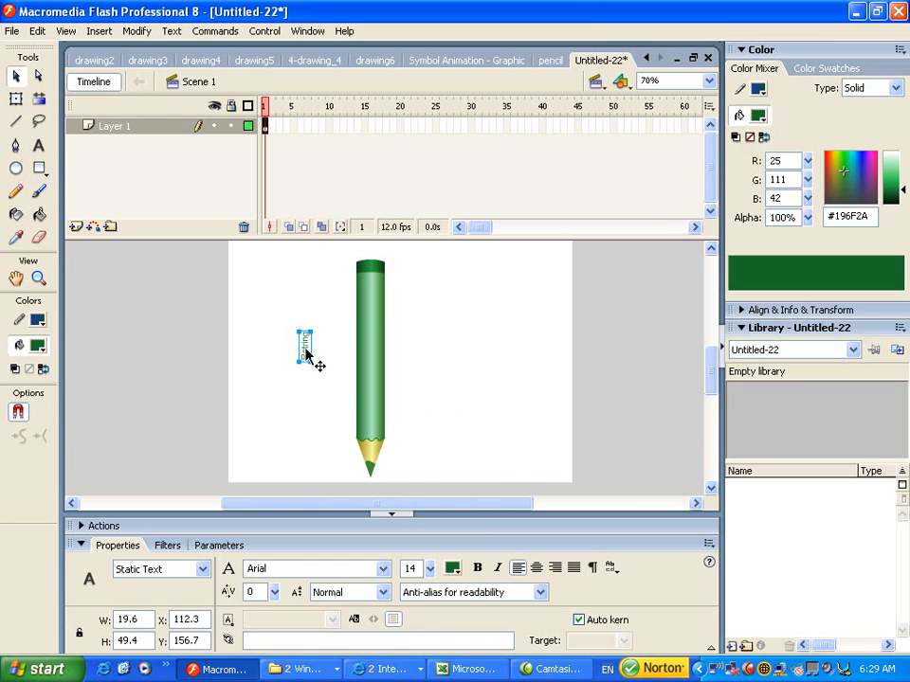
drag(309, 348, 370, 302)
key(Left)
key(Left)
key(Left)
key(Left)
key(Down)
key(Down)
key(Down)
key(Down)
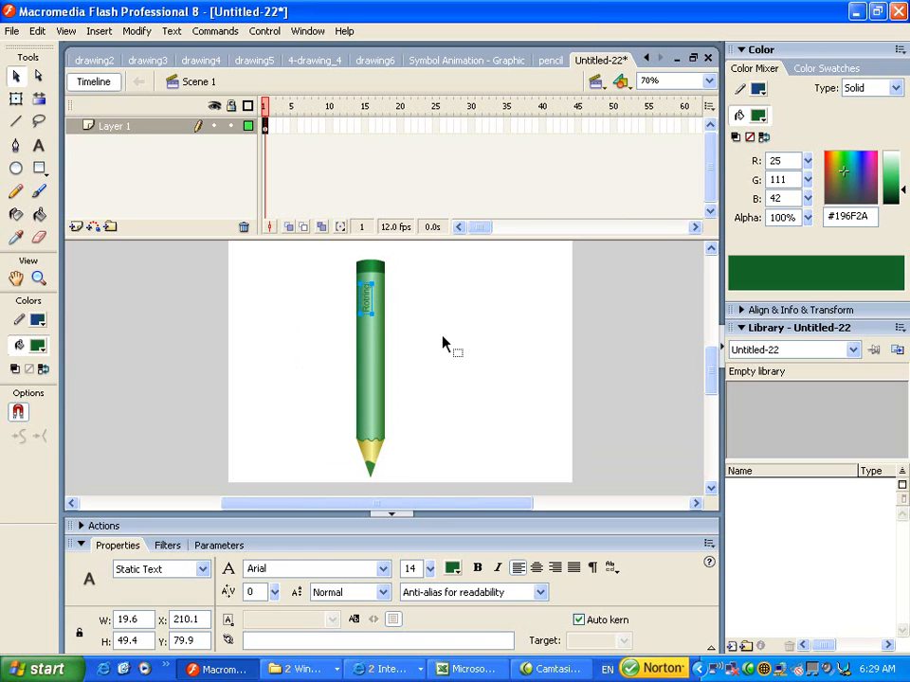
- Enlarge the Rotring label to 15-point Arial and nudge it into place on the body
key(Down)
key(Down)
key(Down)
key(Down)
key(Down)
key(Down)
key(Down)
key(ctrl+1)
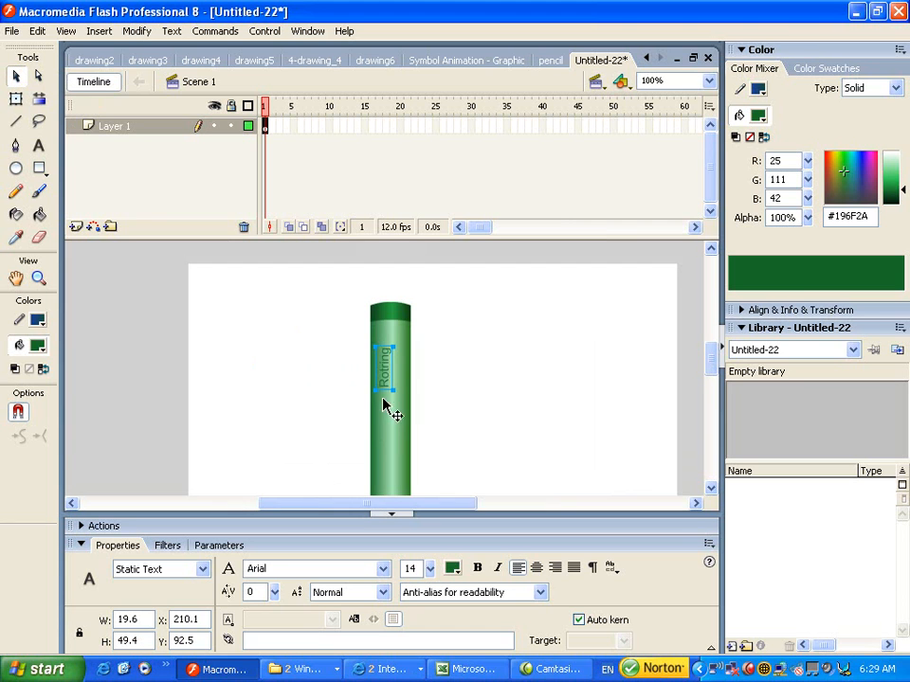
drag(478, 393, 450, 313)
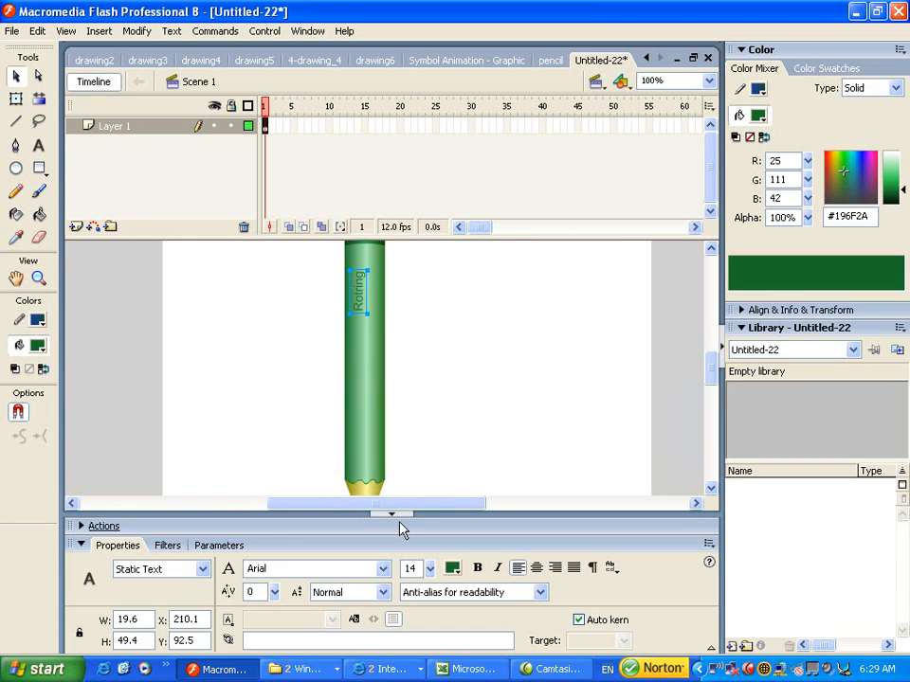
drag(429, 568, 426, 567)
key(Left)
key(Left)
key(Left)
key(Down)
key(Down)
key(Down)
key(Left)
key(Down)
key(Down)
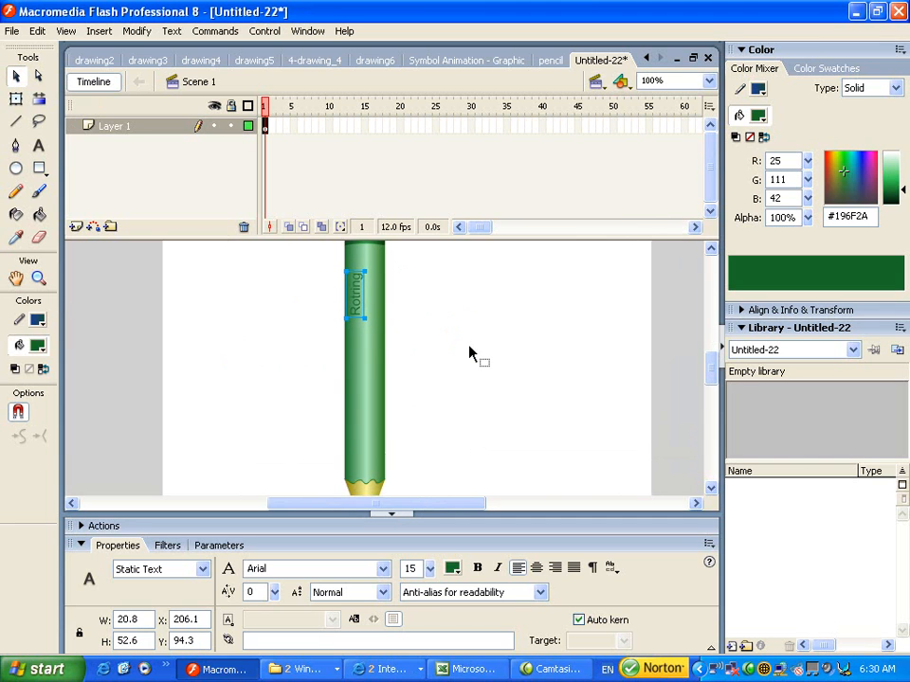
- Deselect the label and zoom back out to view the finished pencil
click(300, 325)
key(space)
mouse_move(487, 442)
mouse_down()
mouse_move(487, 412)
mouse_move(471, 403)
mouse_move(467, 423)
mouse_up()
key(space)
key(space)
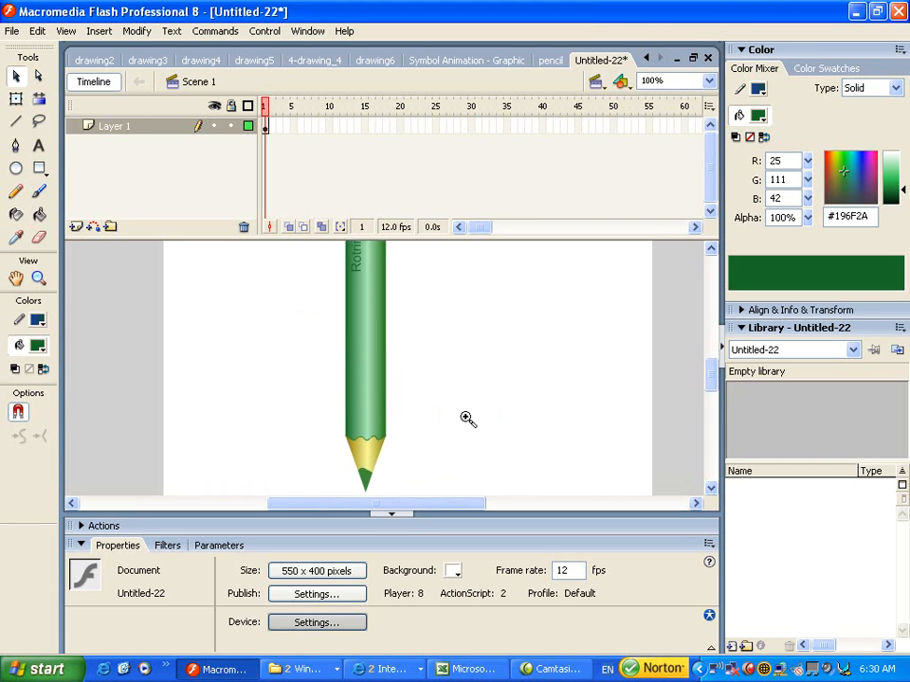
key(ctrl+2)
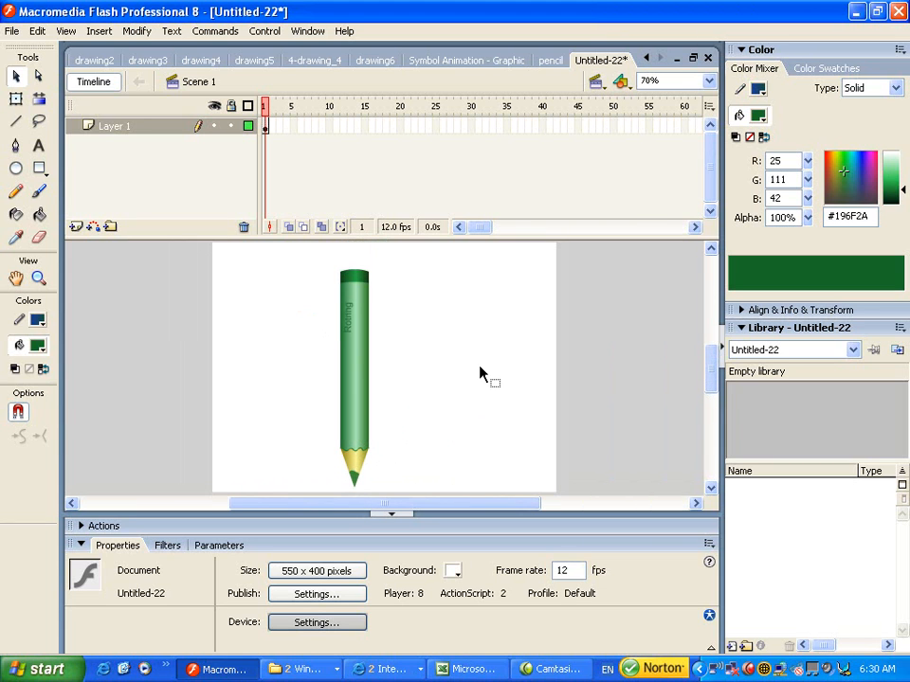